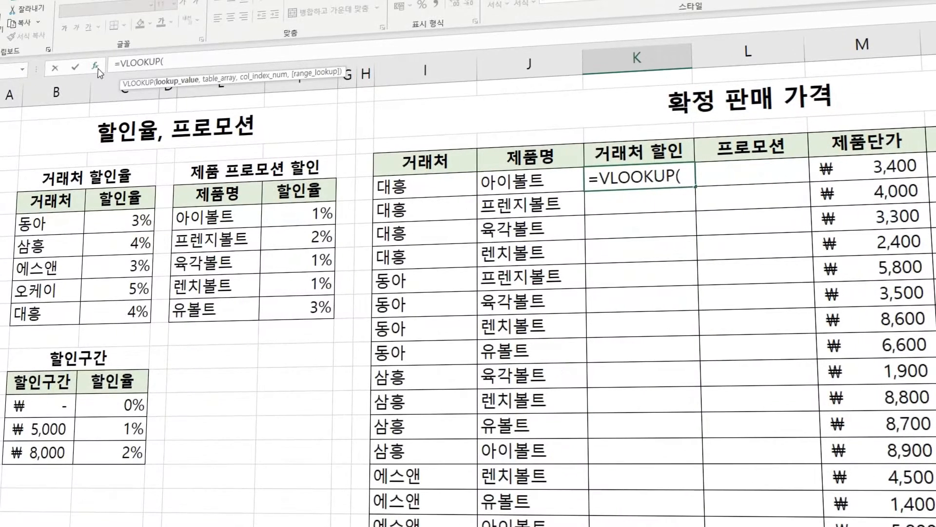
left_click(96, 66)
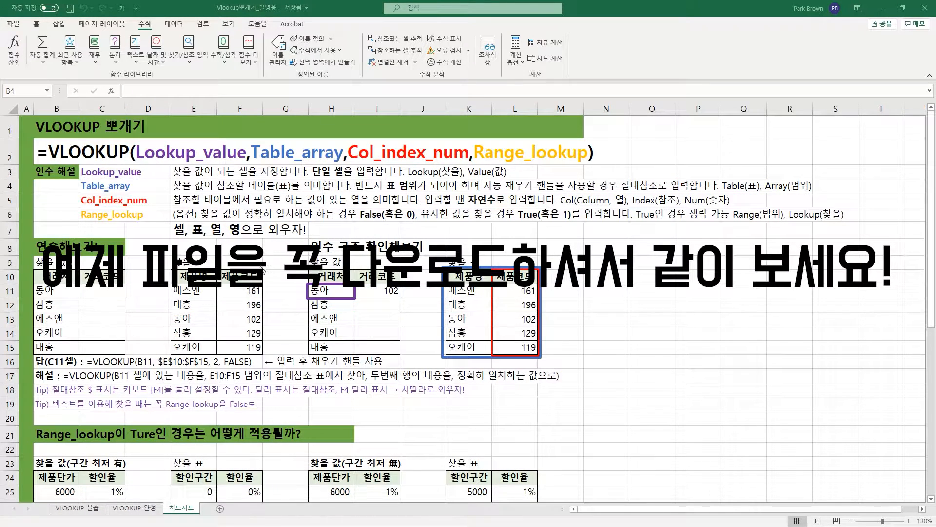
- Start a VLOOKUP formula in cell C7 and open its function arguments dialog
left_click(105, 230)
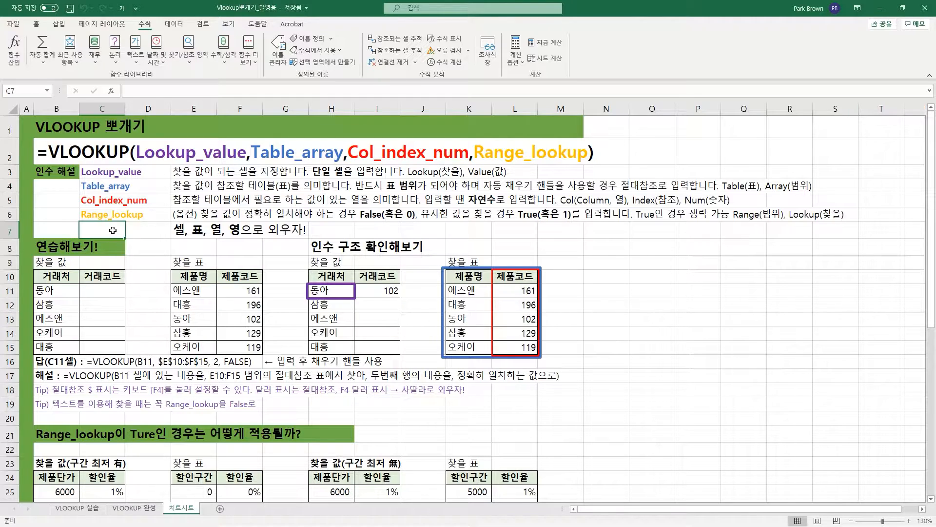
type("=VL")
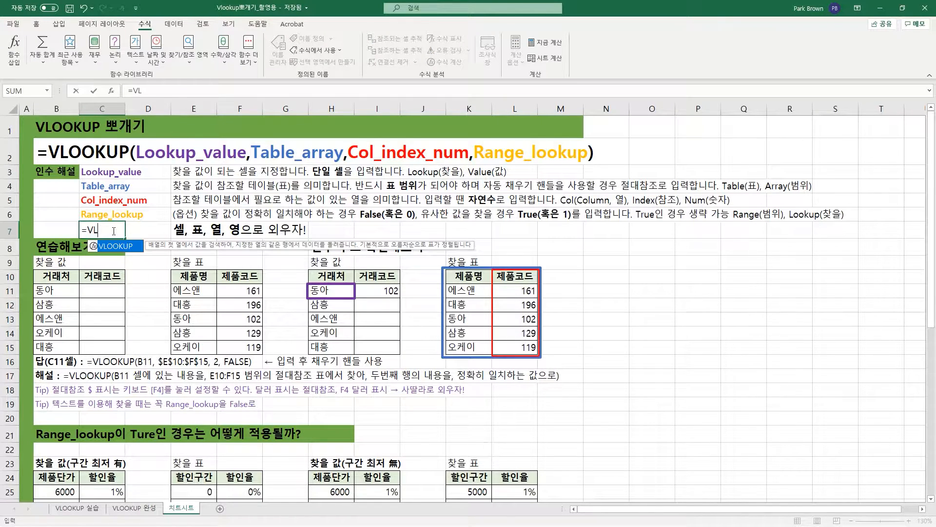
key("Tab")
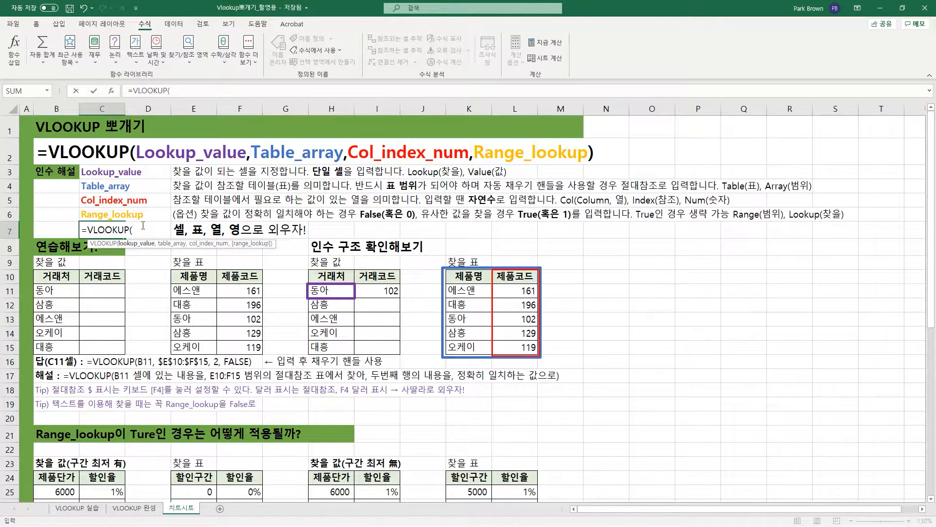
key("ctrl+a")
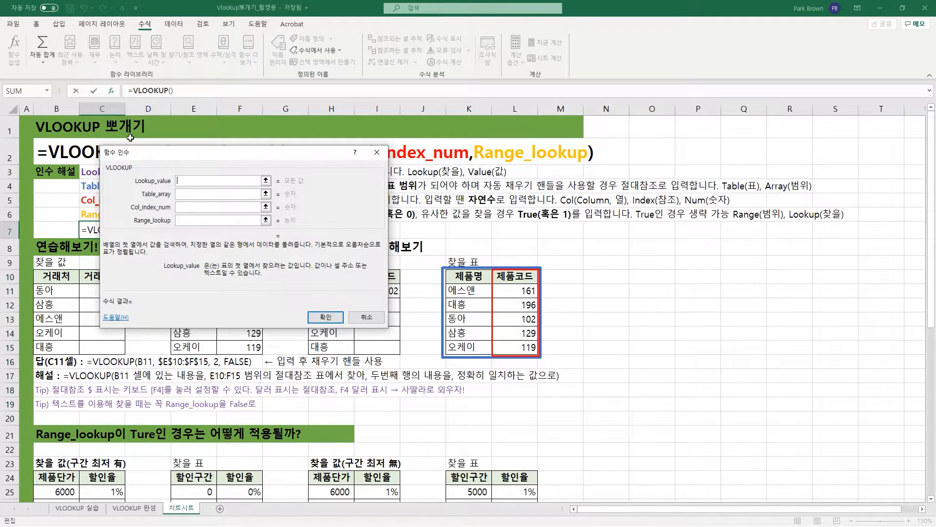
- Examine the descriptions of Lookup_value, Table_array, Col_index_num and Range_lookup in the function arguments dialog
left_click(185, 193)
left_click(188, 207)
left_click(189, 221)
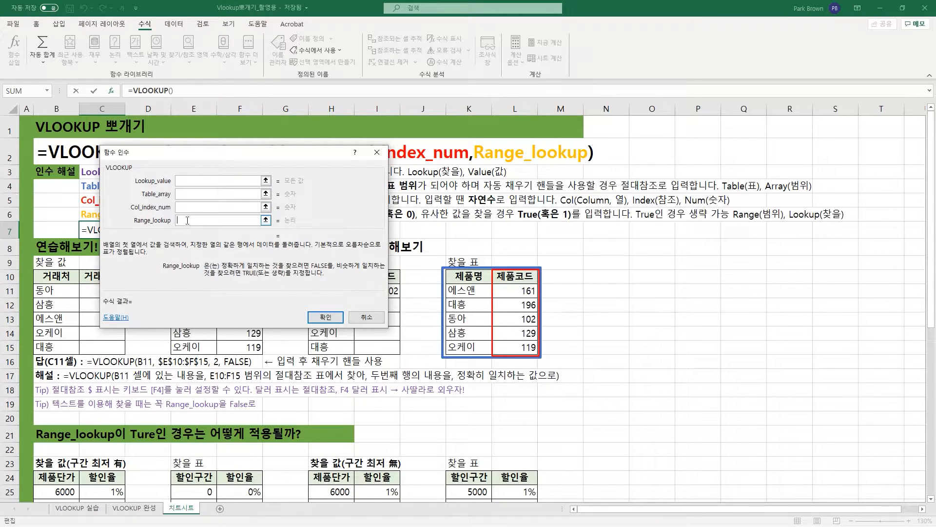
left_click(186, 185)
left_click(186, 194)
left_click(187, 208)
left_click(188, 221)
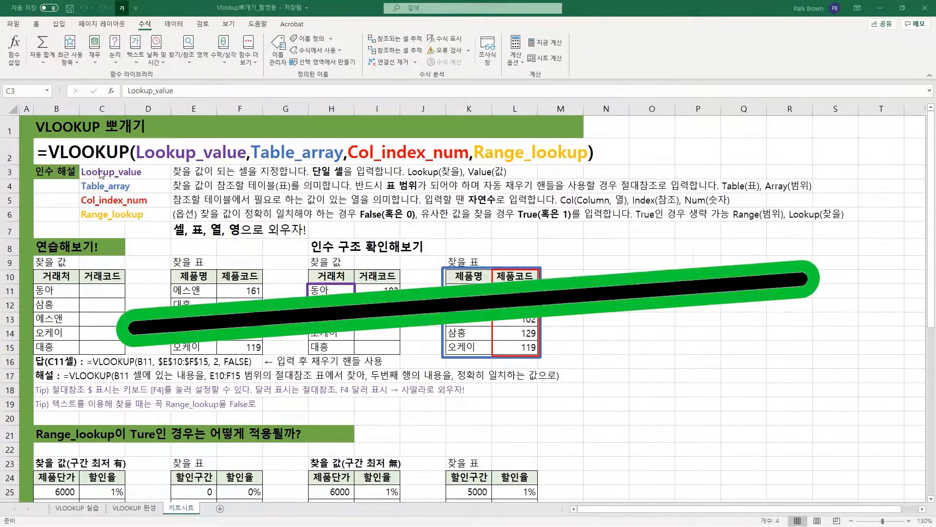
- Examine the VLOOKUP argument explanations in C3:C6 and the practice table's lookup value and empty 거래코드 cells
left_click(105, 172)
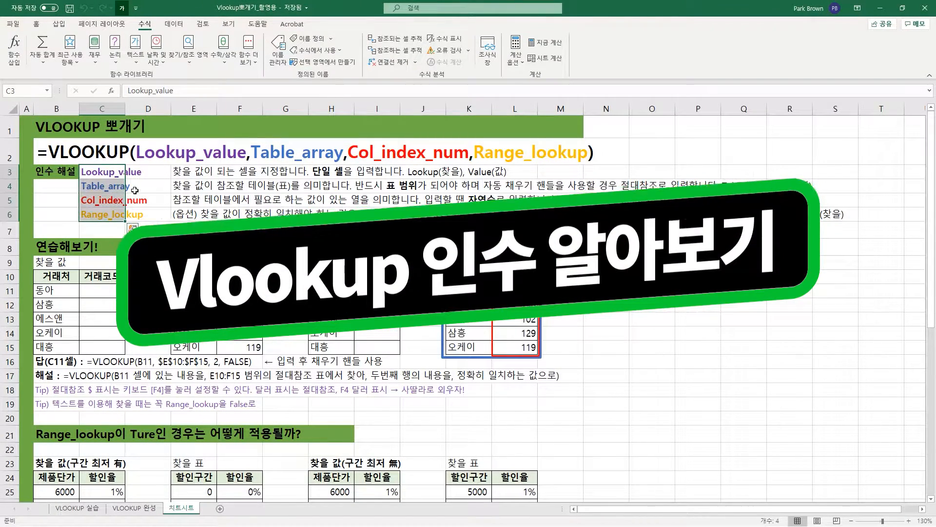
left_click(104, 172)
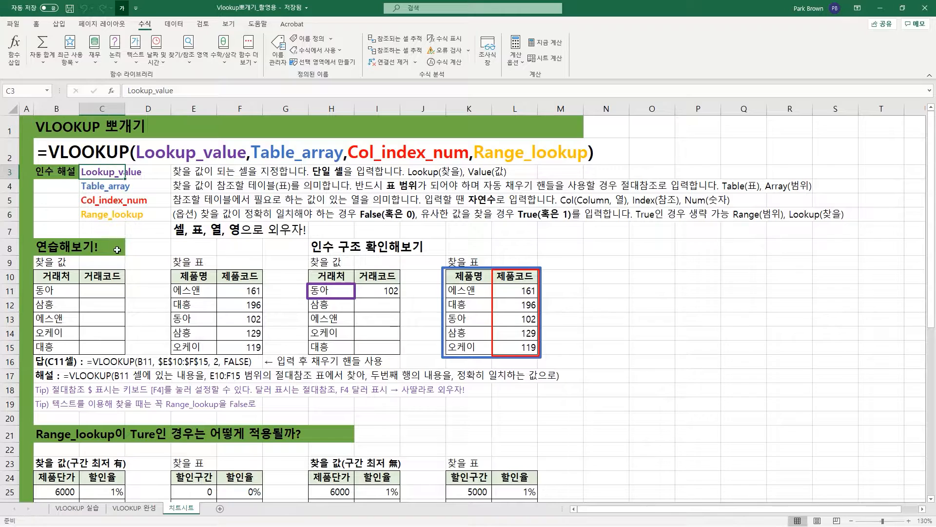
key("Down")
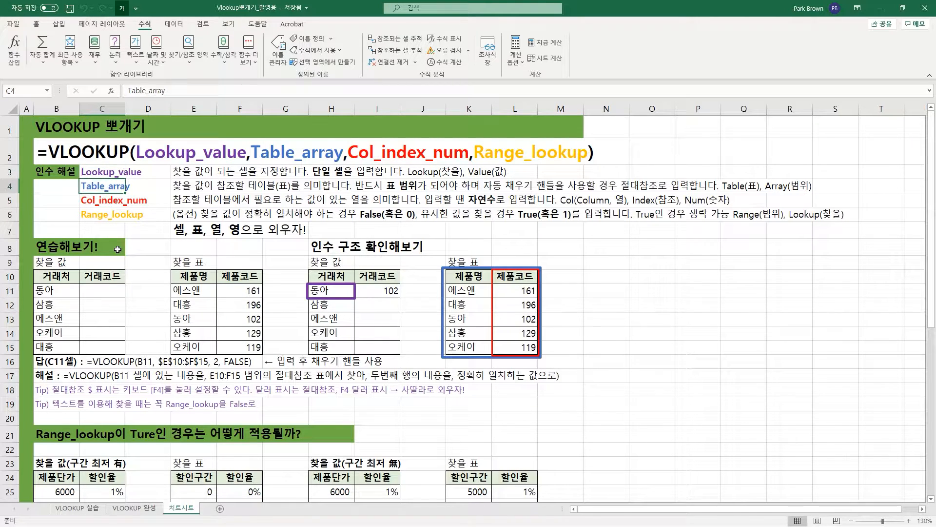
key("Down")
key("Down")
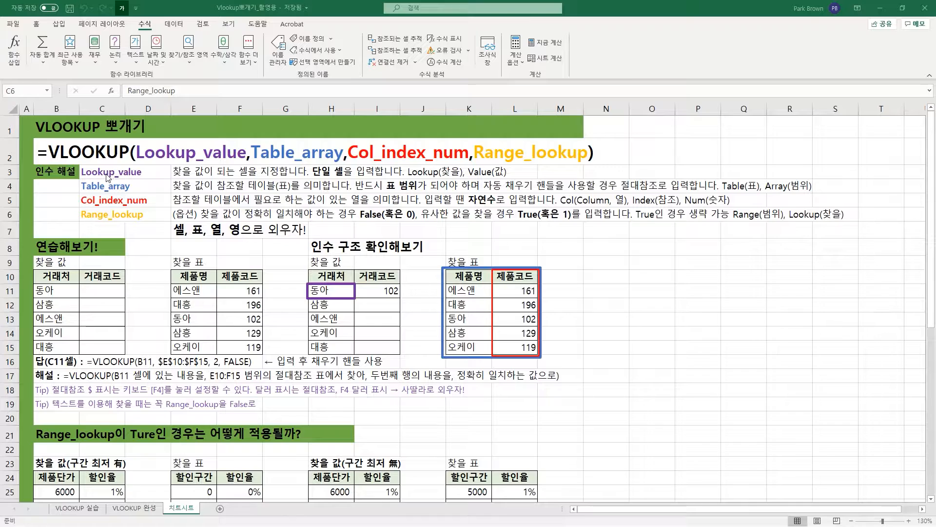
left_click(76, 185)
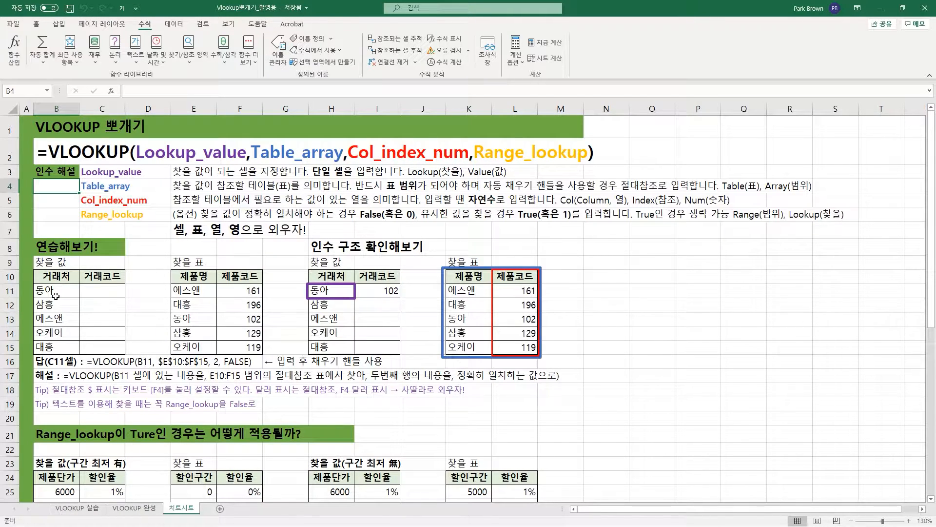
left_click_drag(100, 289, 99, 347)
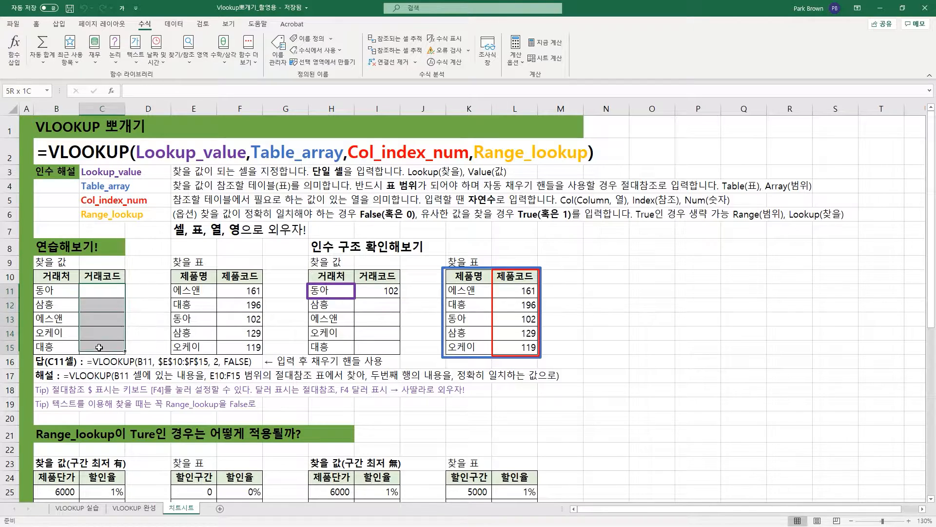
left_click(69, 292)
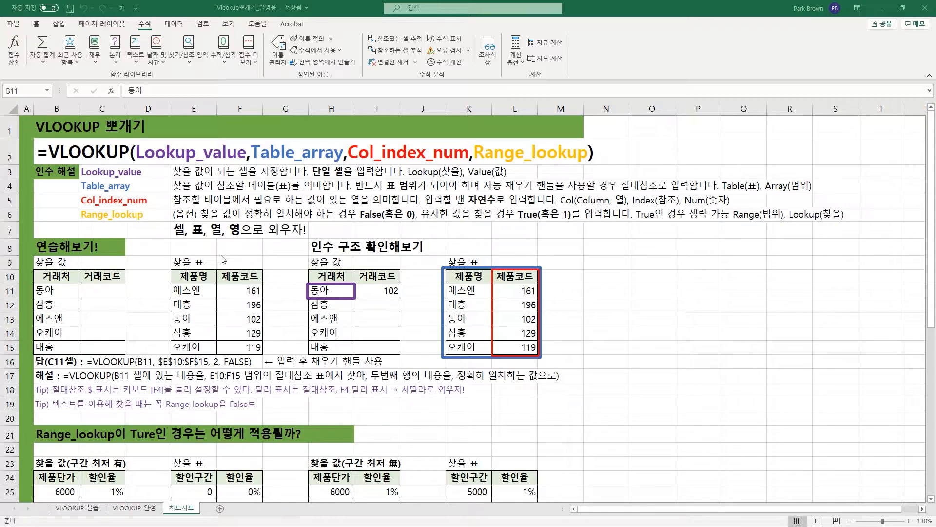
- Enter the formula =VLOOKUP(B11,E10:F15,2,0) in cell C11 to look up the 거래코드 for 동아
key("Right")
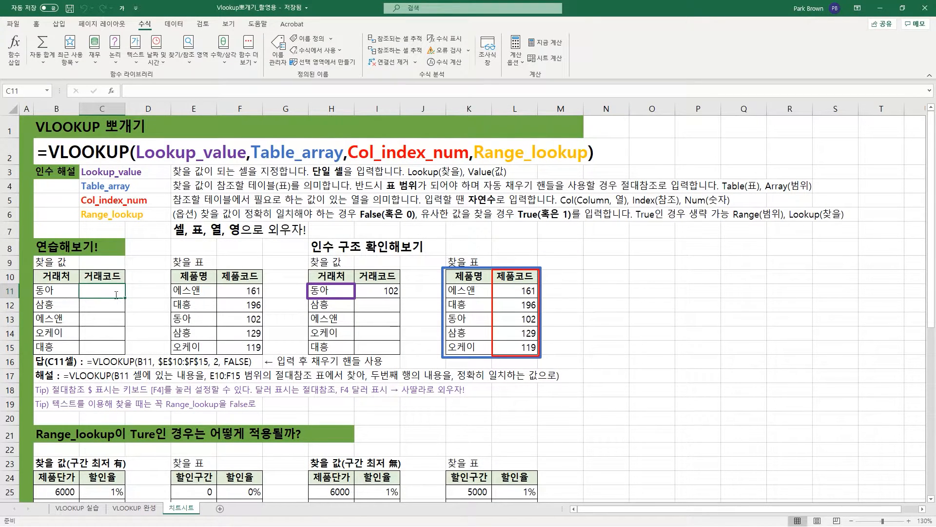
type("=VL")
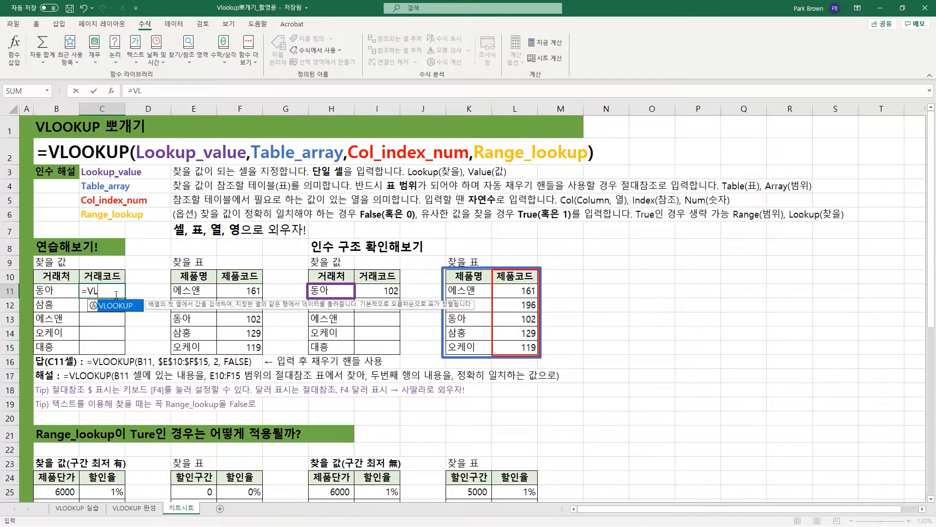
key("Tab")
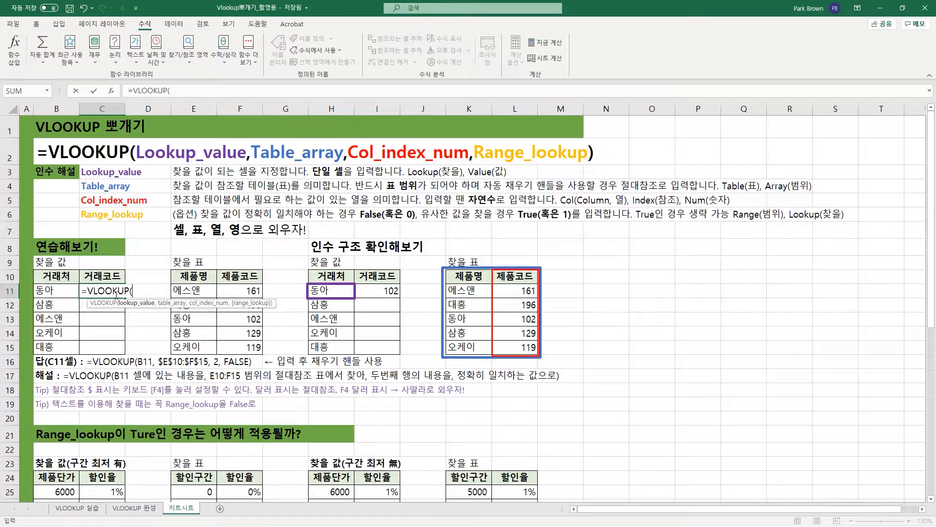
left_click(61, 294)
type(",")
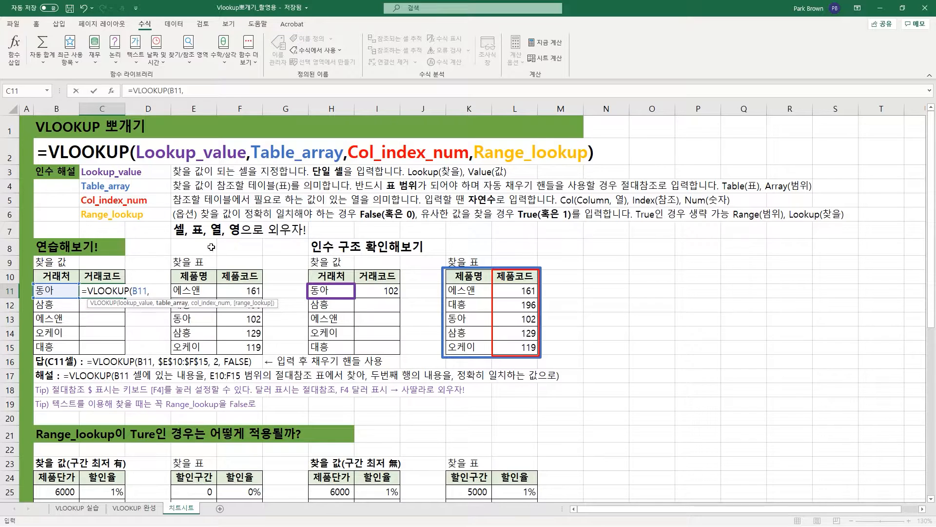
left_click_drag(205, 277, 239, 347)
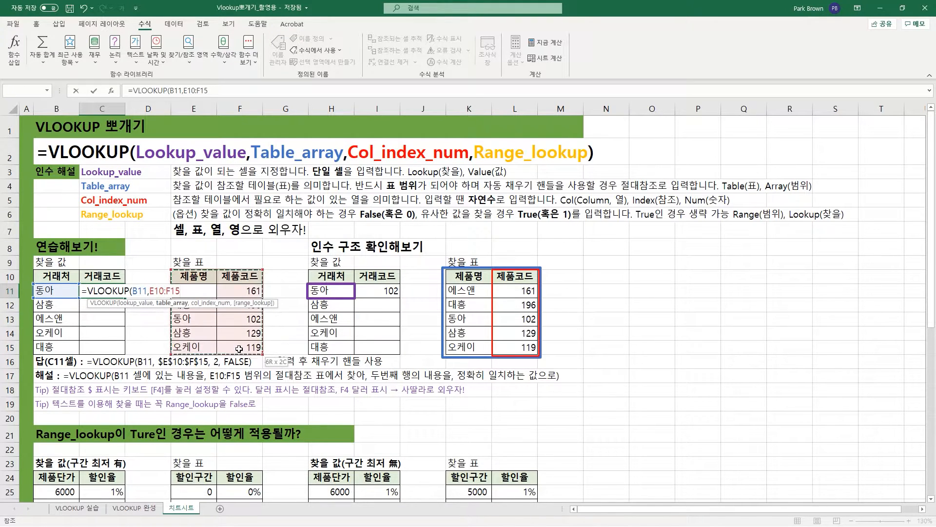
type(",")
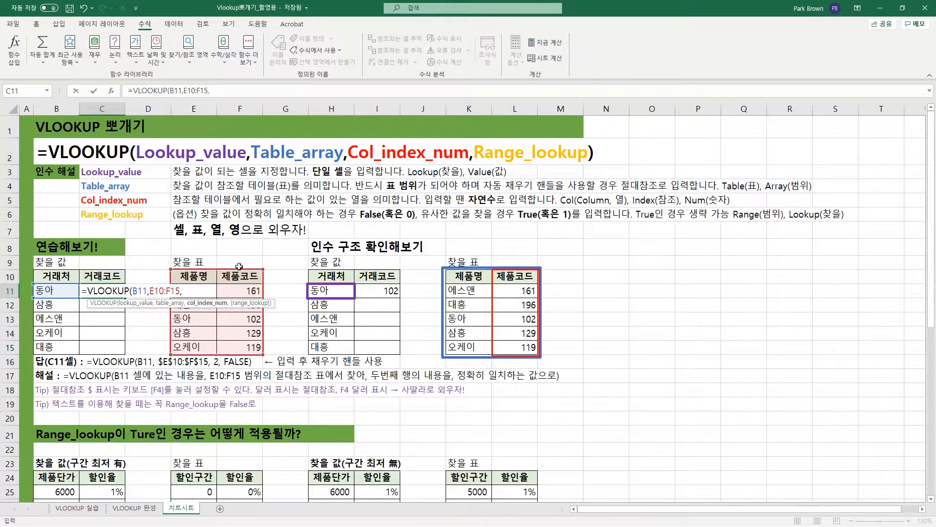
type("2")
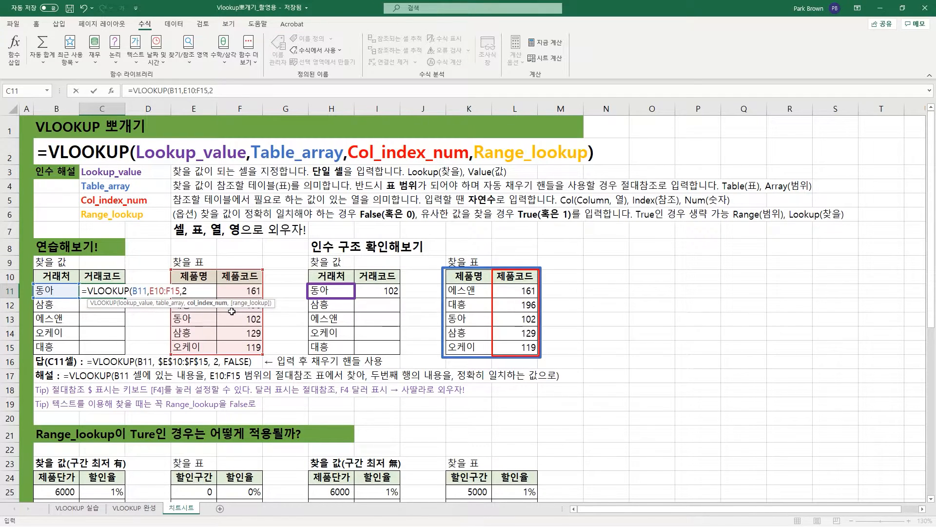
type(",0)")
key("Return")
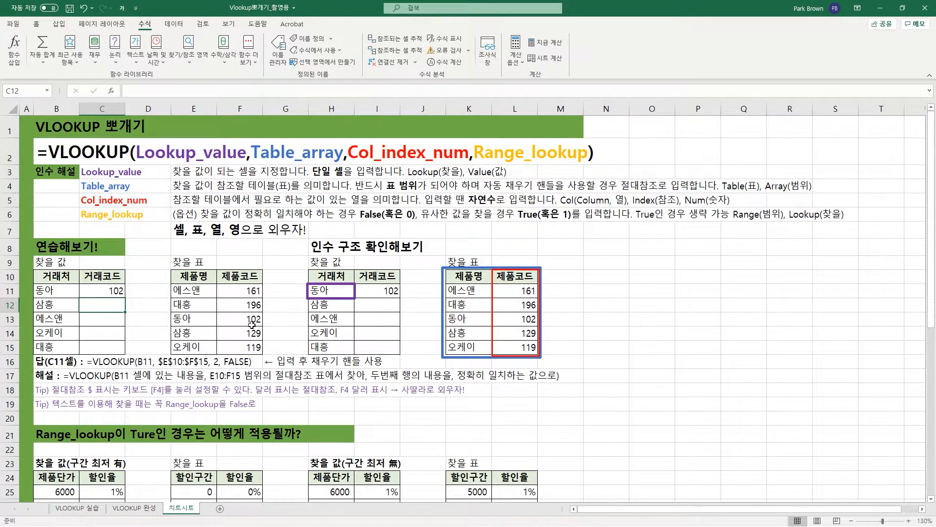
- Make the lookup range in C11's formula absolute as $E$10:$F$15 and fill the formula down to C15
left_click(117, 291)
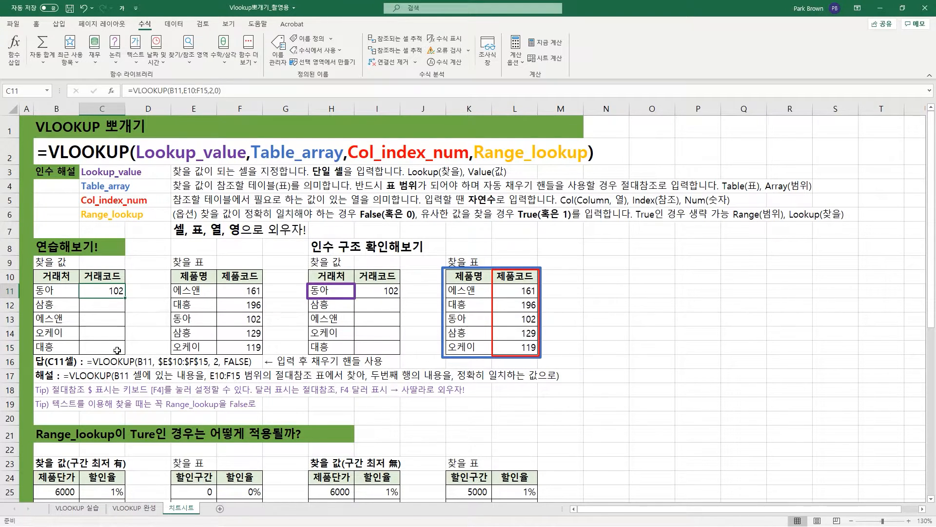
left_click(192, 93)
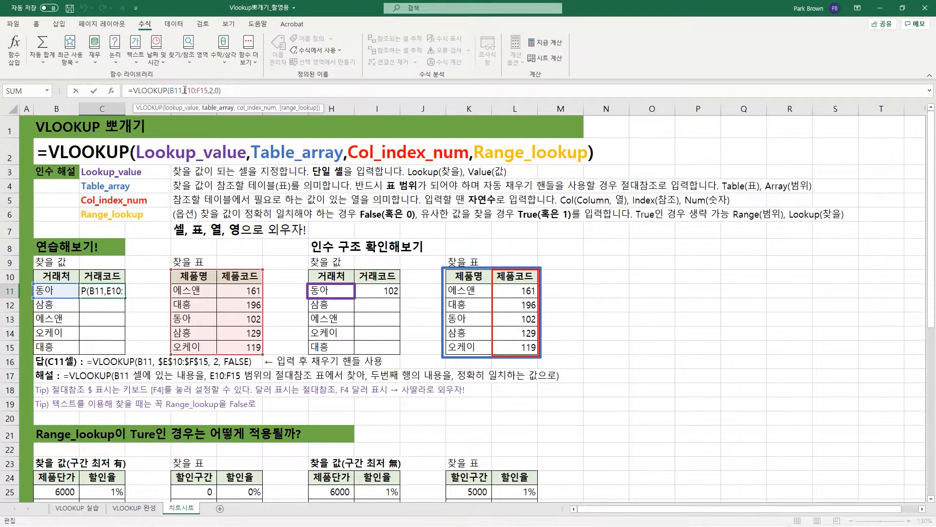
left_click_drag(185, 91, 202, 93)
key("F4")
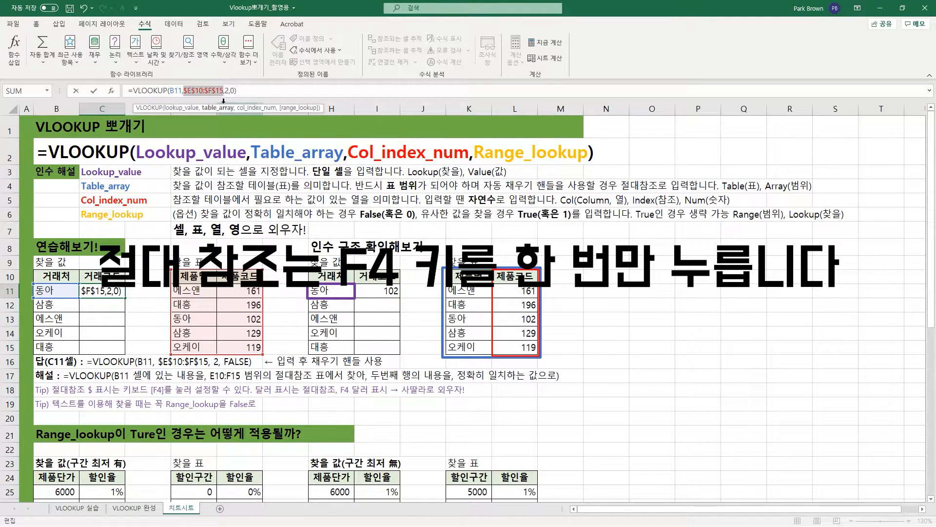
key("ctrl+Return")
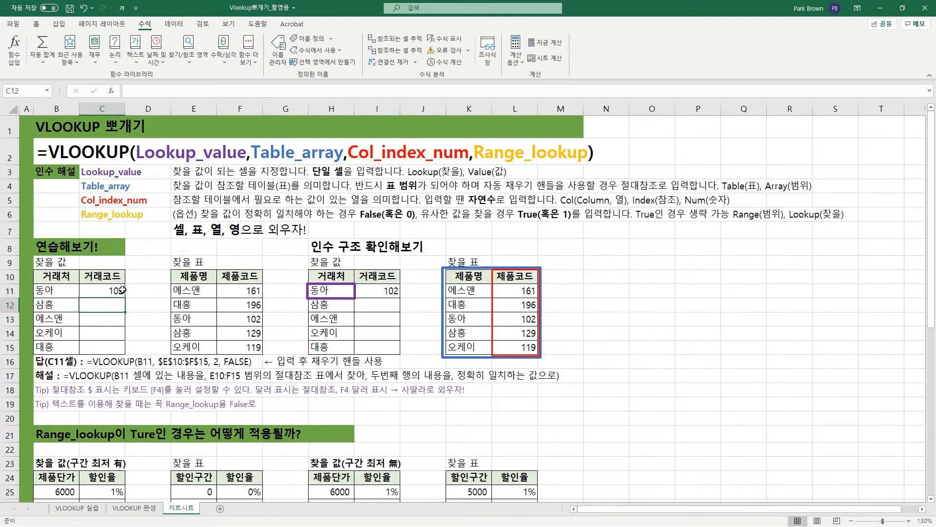
left_click_drag(126, 298, 125, 350)
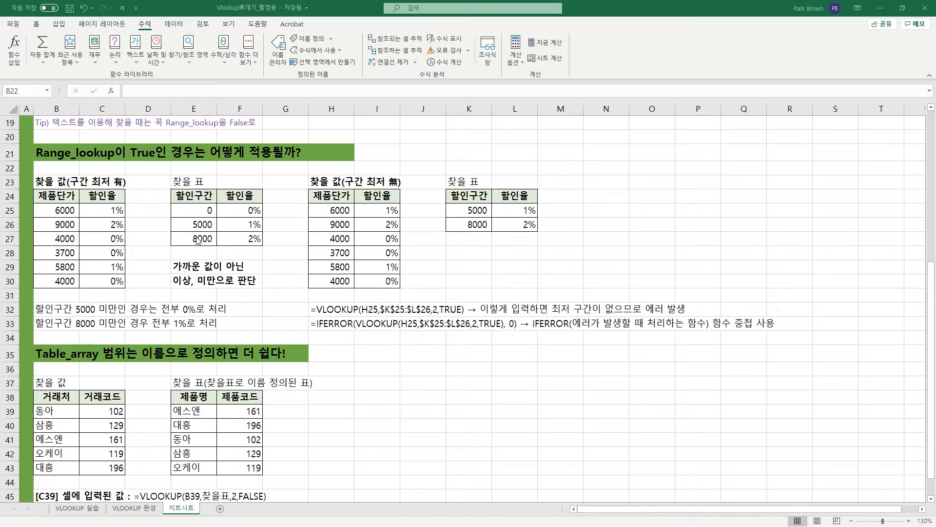
- Review the Range_lookup explanation and the approximate-match VLOOKUP formula in cell C25
scroll(232, 241, "up", 6)
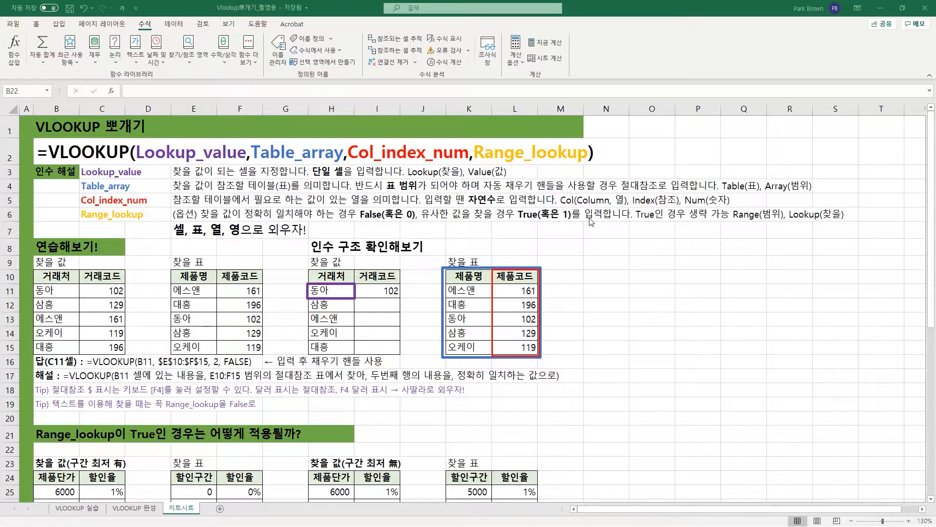
scroll(107, 160, "down", 6)
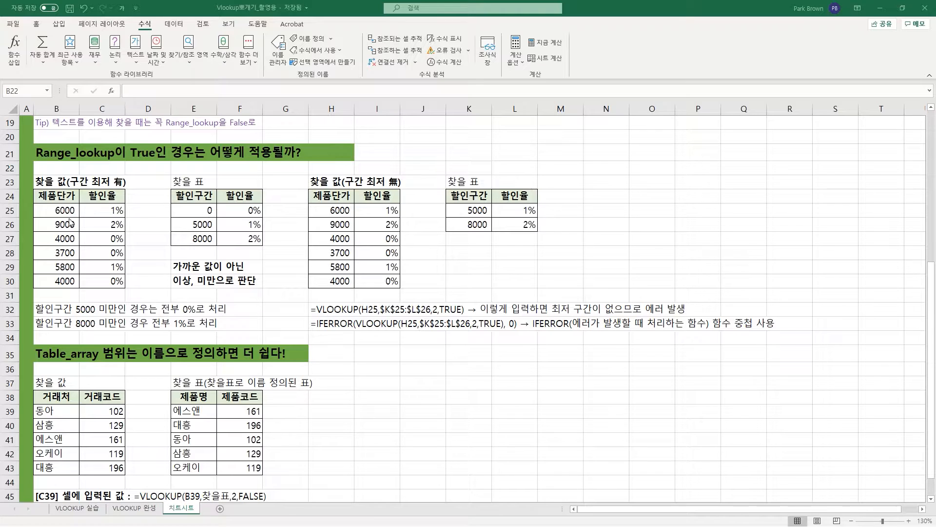
left_click(108, 212)
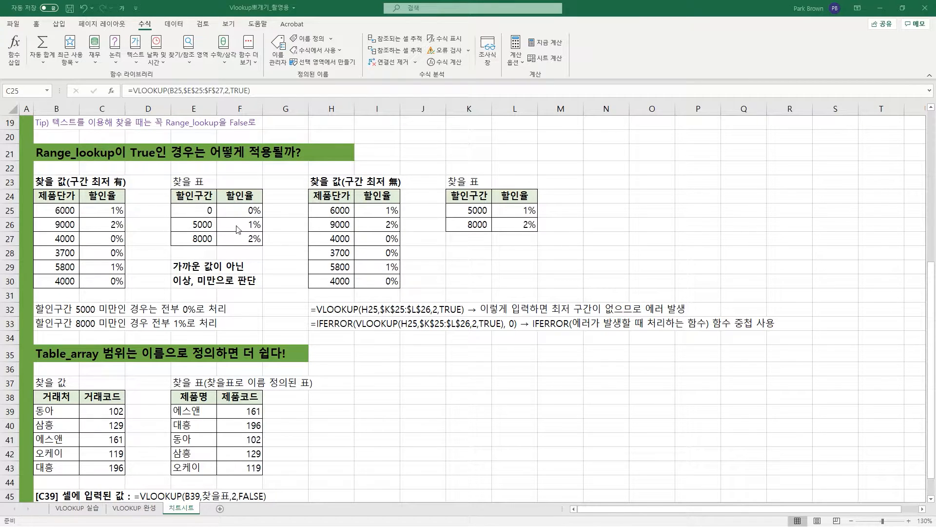
- Test the discount lookup by setting the unit price in B30 to 5000, 4999 and 5001 in turn
left_click(57, 281)
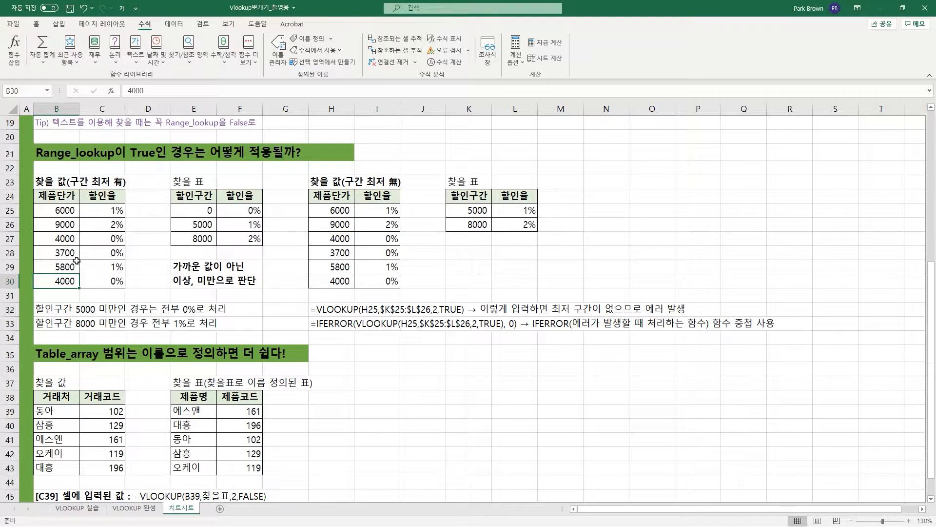
type("5000")
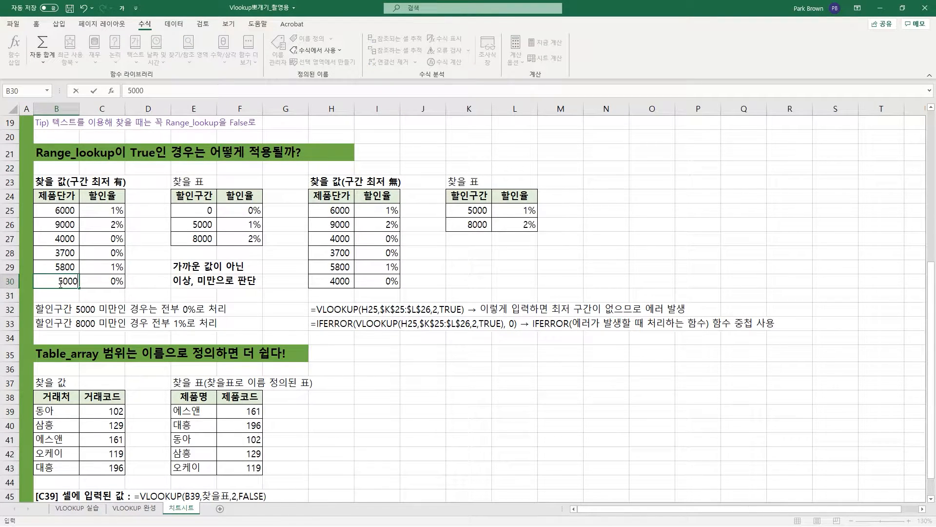
key("Return")
left_click(59, 283)
type("4999")
key("Return")
left_click(59, 283)
type("5001")
key("Return")
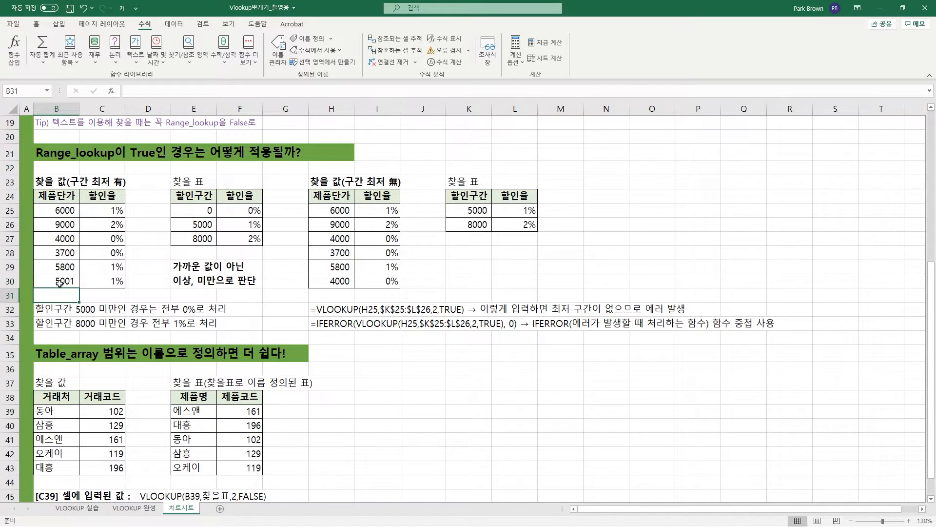
- Set the unit price in cell B30 to 7999 to test the discount lookup just below the 8000 threshold
left_click(59, 282)
type("7999")
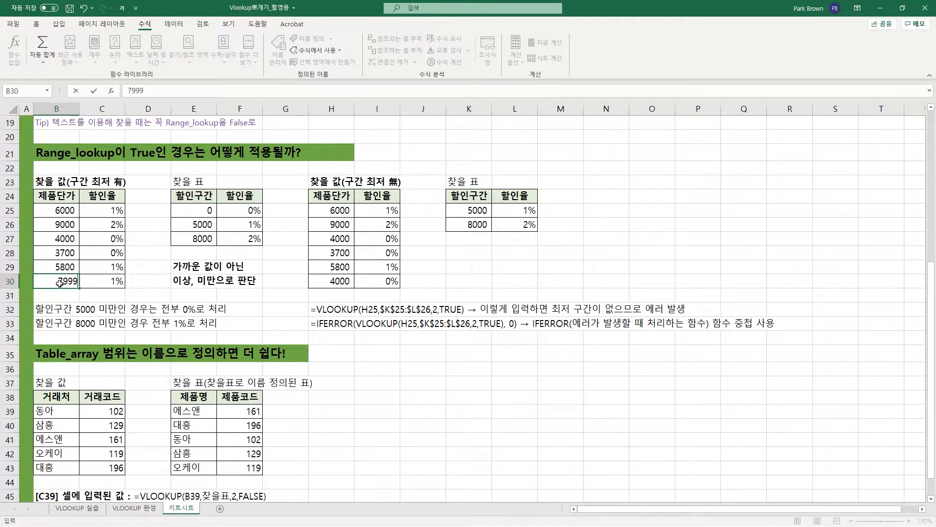
key("Return")
left_click(60, 283)
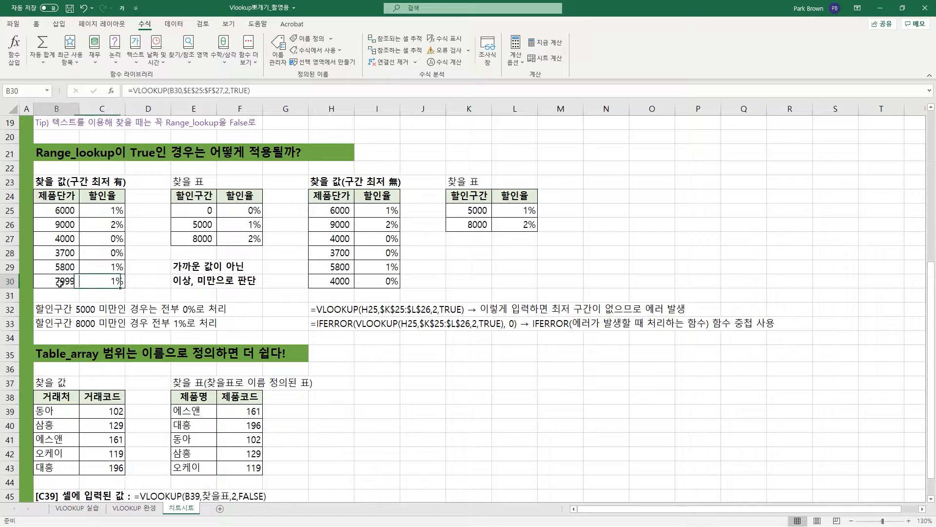
- Set the unit price in cell B30 to 8000 to test the discount lookup at the upper threshold
type("8000")
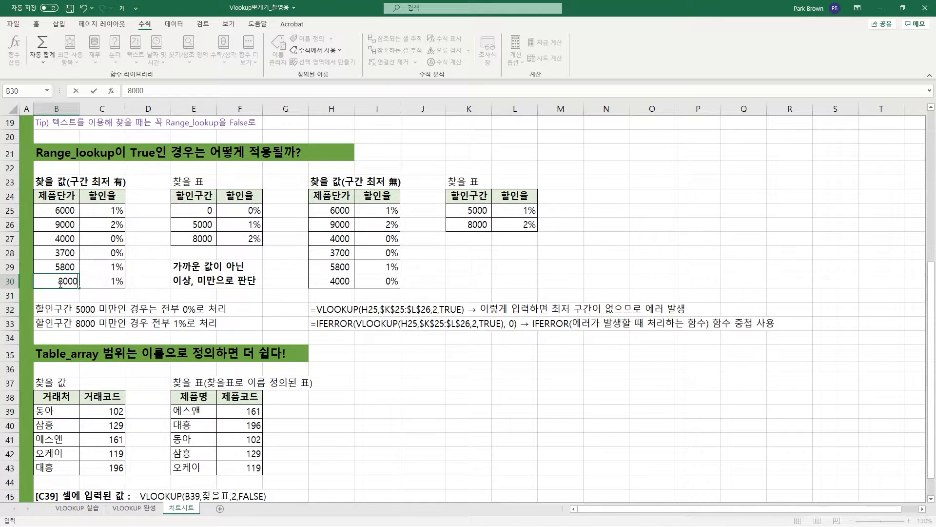
key("Return")
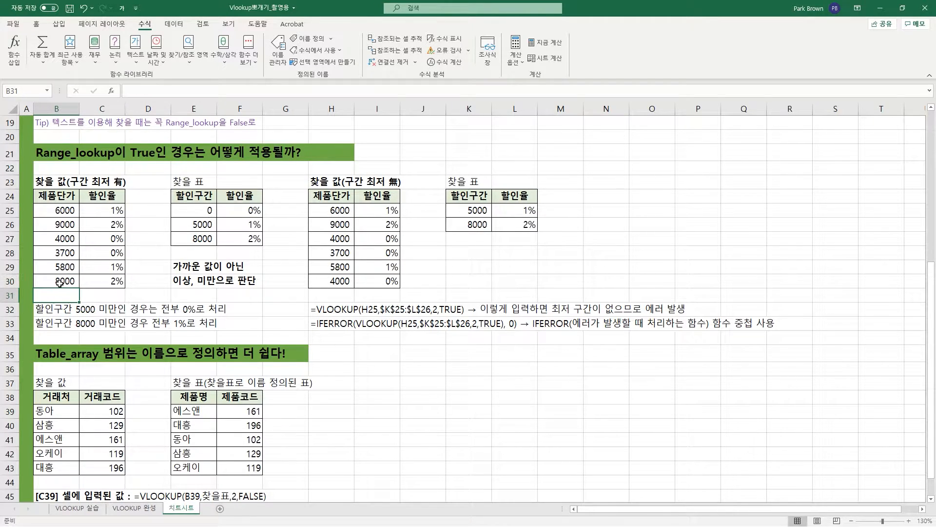
left_click(60, 283)
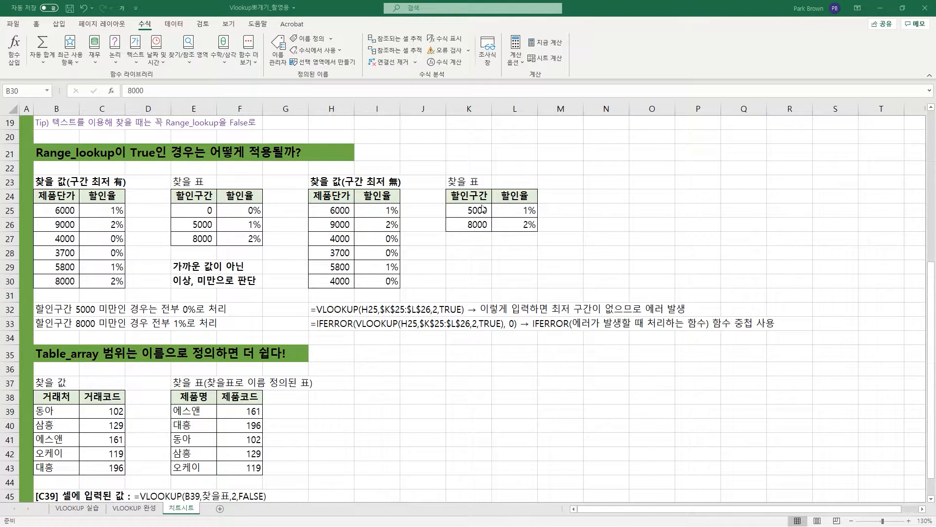
- Strip the IFERROR wrapper from I25's formula, leaving =VLOOKUP(H25,$K$25:$L$26,2,TRUE), and fill it down to I30
left_click(386, 212)
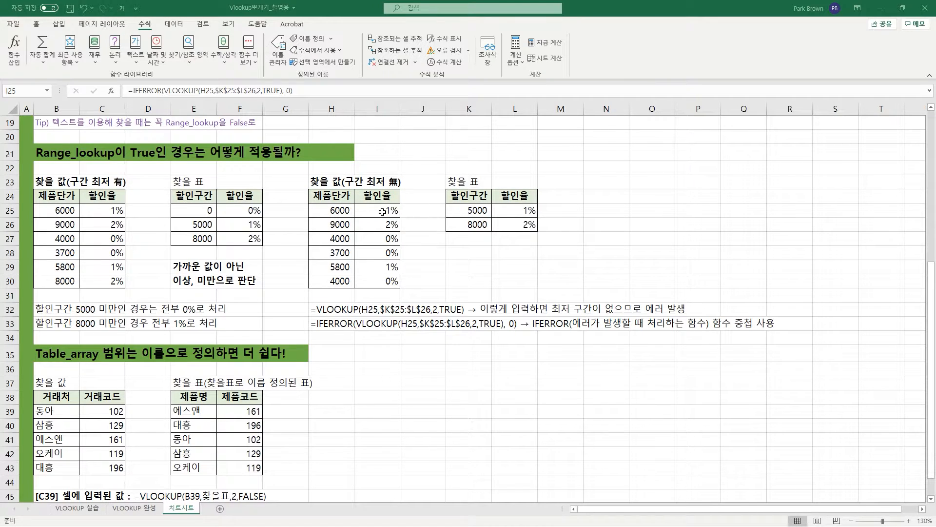
double_click(382, 212)
left_click_drag(134, 91, 162, 92)
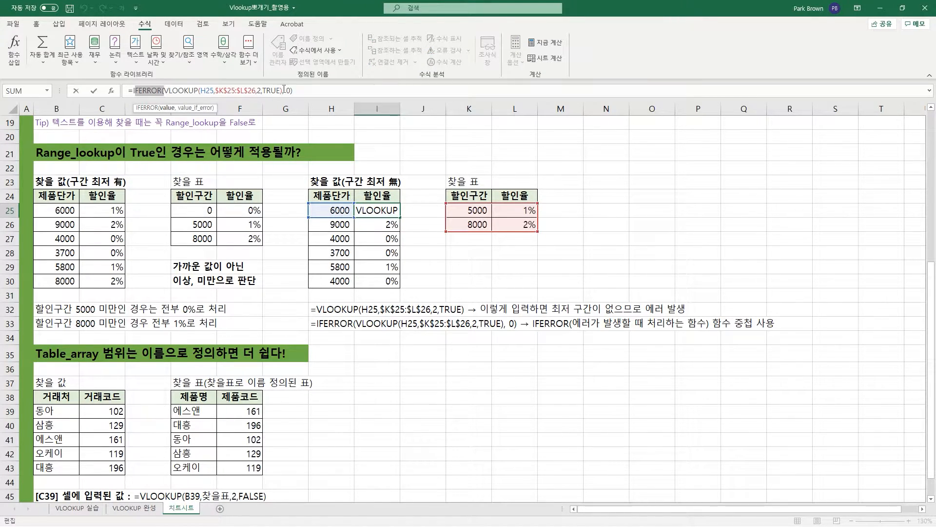
key("Escape")
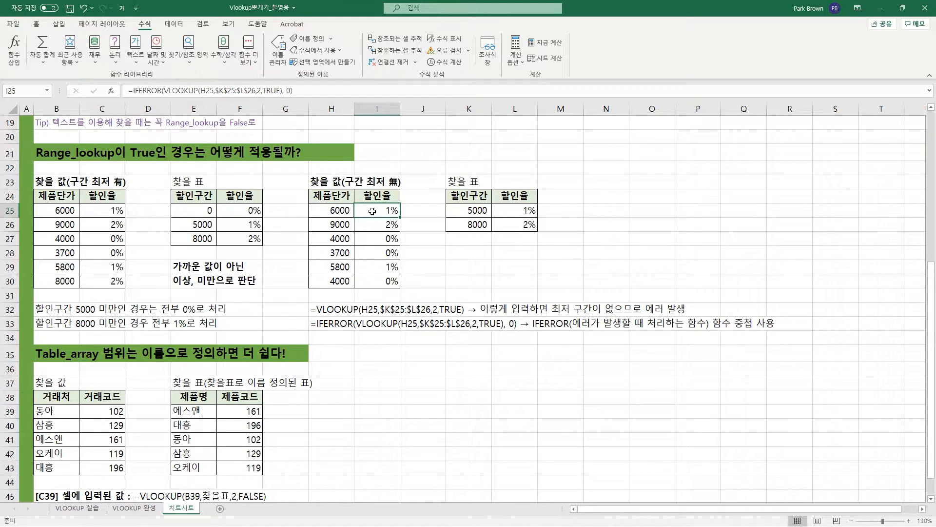
left_click_drag(135, 91, 164, 91)
key("Delete")
left_click(278, 92)
key("BackSpace")
key("Return")
left_click(373, 210)
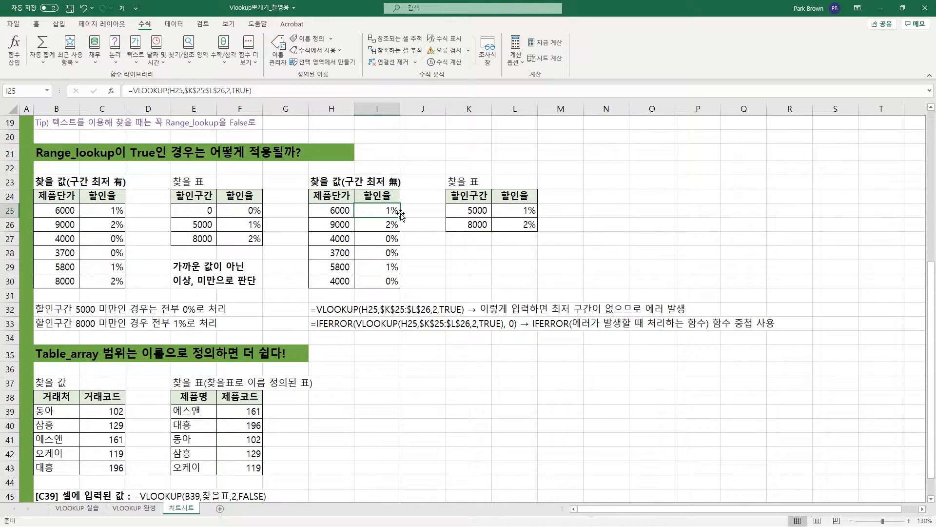
left_click_drag(400, 216, 397, 285)
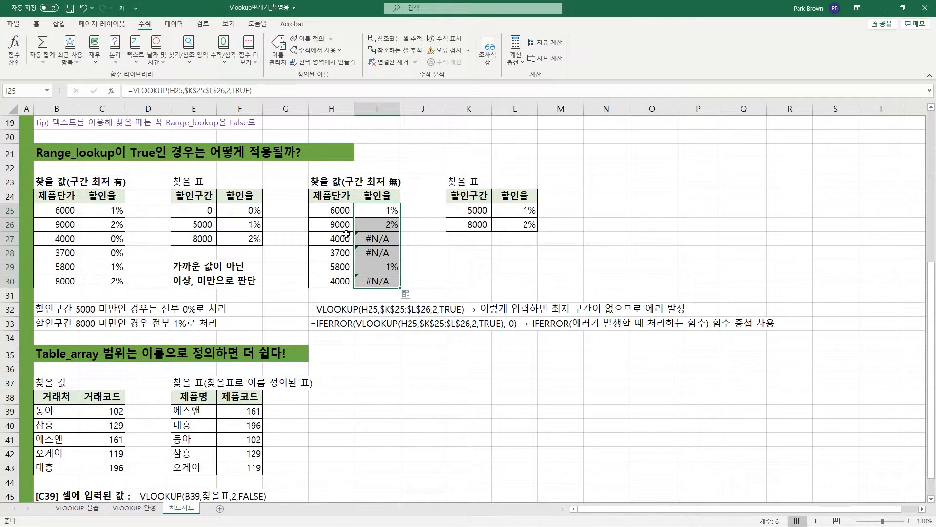
- Inspect the plain VLOOKUP formula in I27 and undo the fill and the removal of IFERROR
left_click(370, 240)
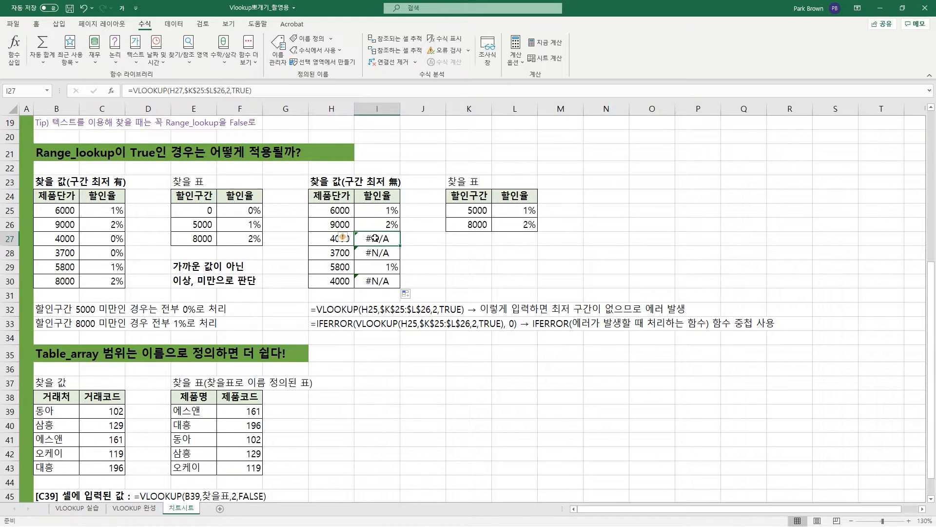
mouse_move(348, 241)
key("ctrl+z")
key("ctrl+z")
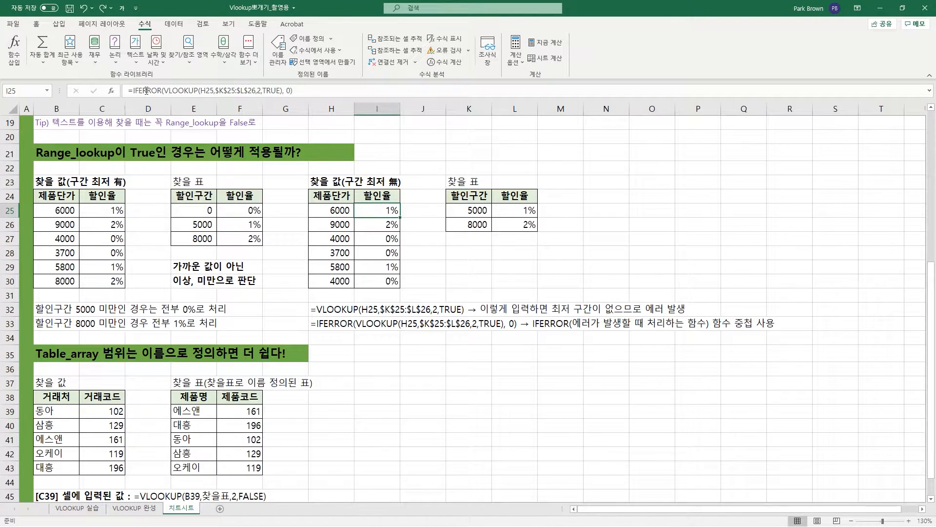
- Examine the IFERROR formula in I25 and its Value and Value_if_error arguments, keeping 0 as the error value
left_click_drag(146, 91, 163, 91)
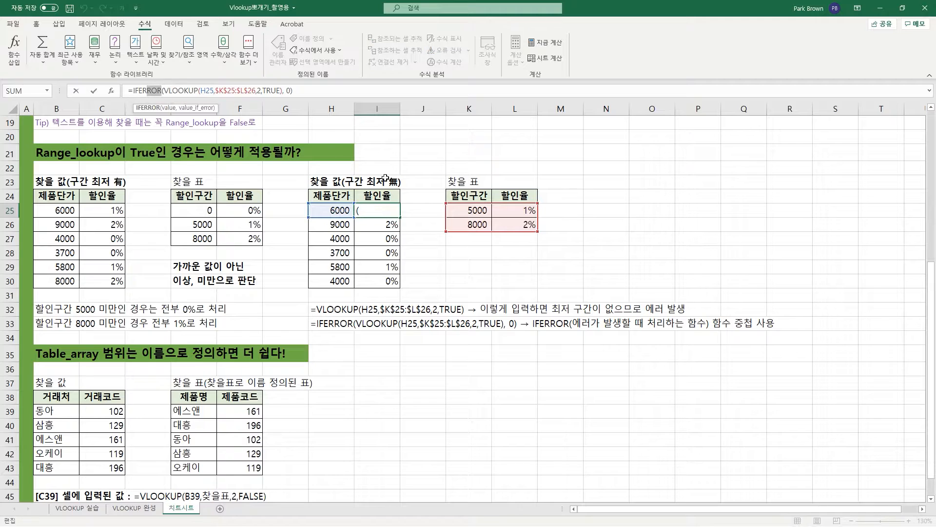
key("Escape")
left_click_drag(395, 242, 393, 255)
left_click(390, 281)
double_click(383, 211)
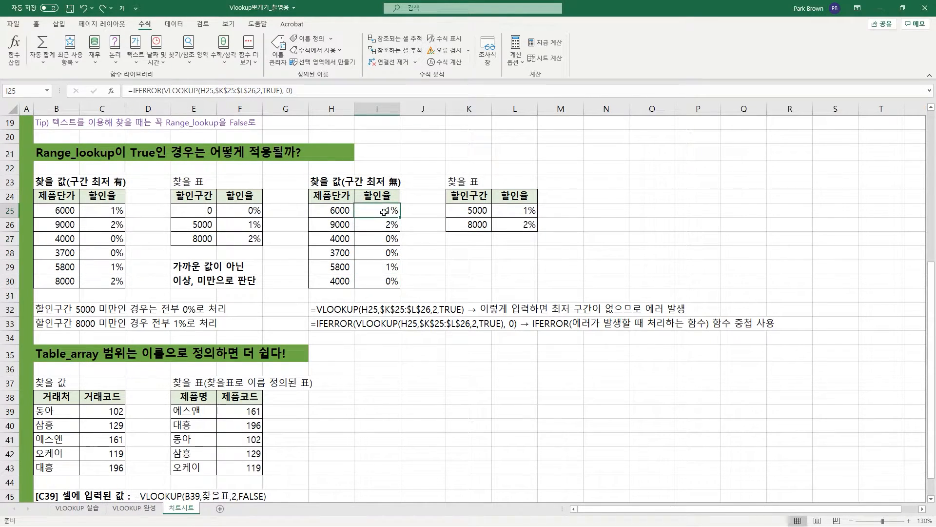
left_click(114, 93)
left_click_drag(385, 169, 340, 184)
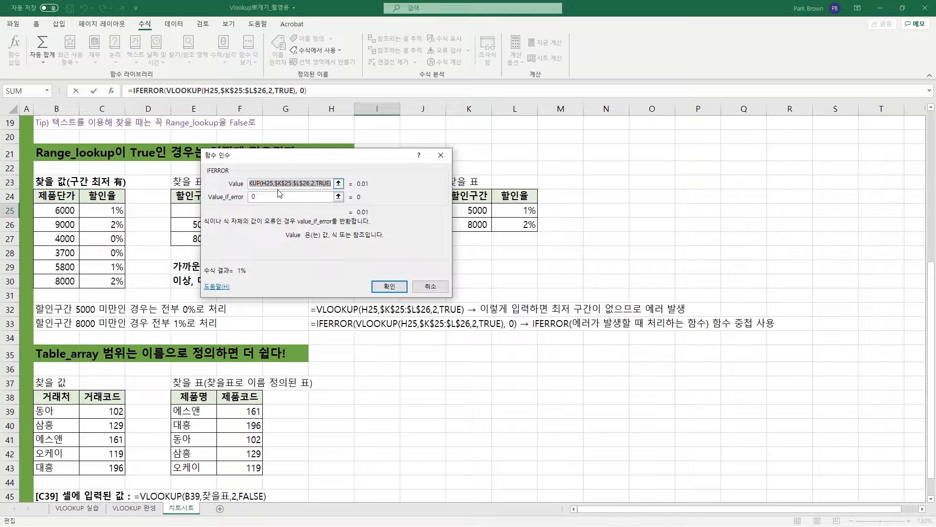
left_click(269, 197)
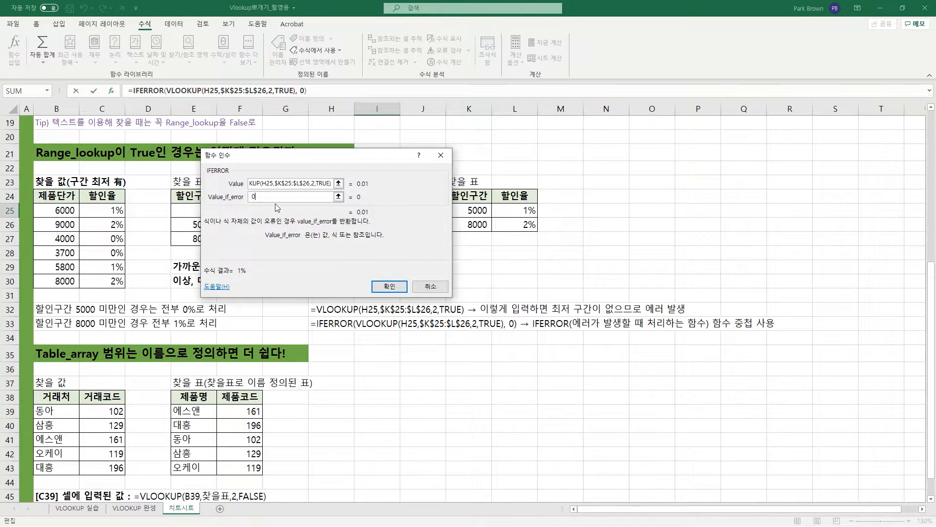
left_click(389, 286)
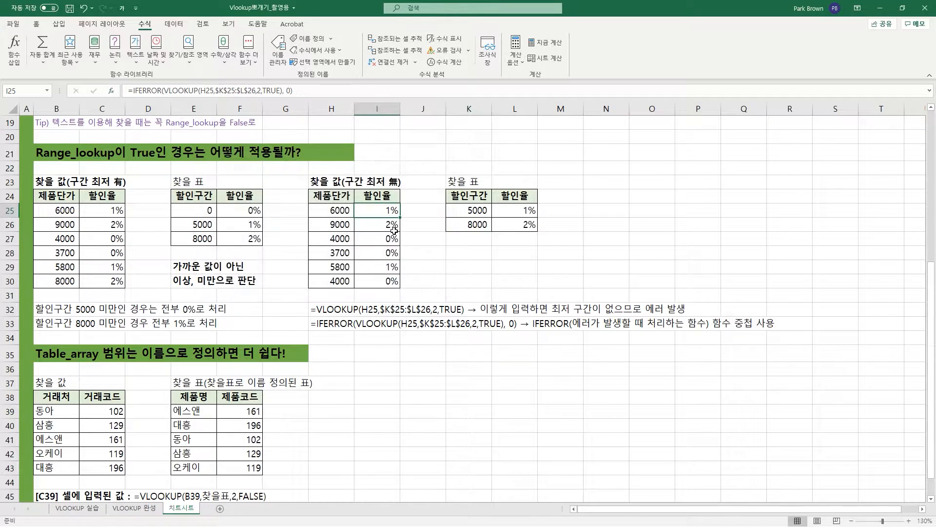
- Review the IFERROR formulas in I27 and I28 and compare the two formula notes in rows 32 and 33
left_click(394, 238)
left_click(393, 252)
left_click(385, 242)
left_click(388, 252)
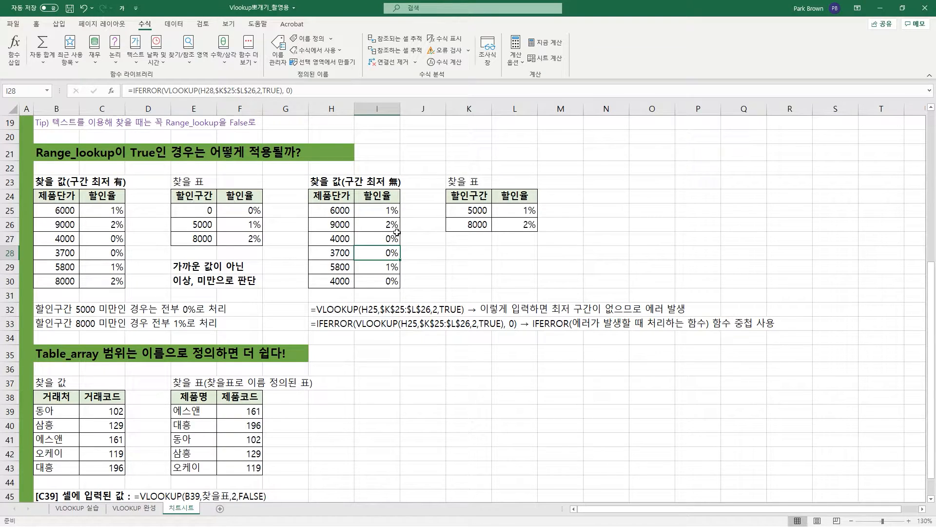
left_click(288, 91)
key("Escape")
left_click_drag(314, 309, 763, 327)
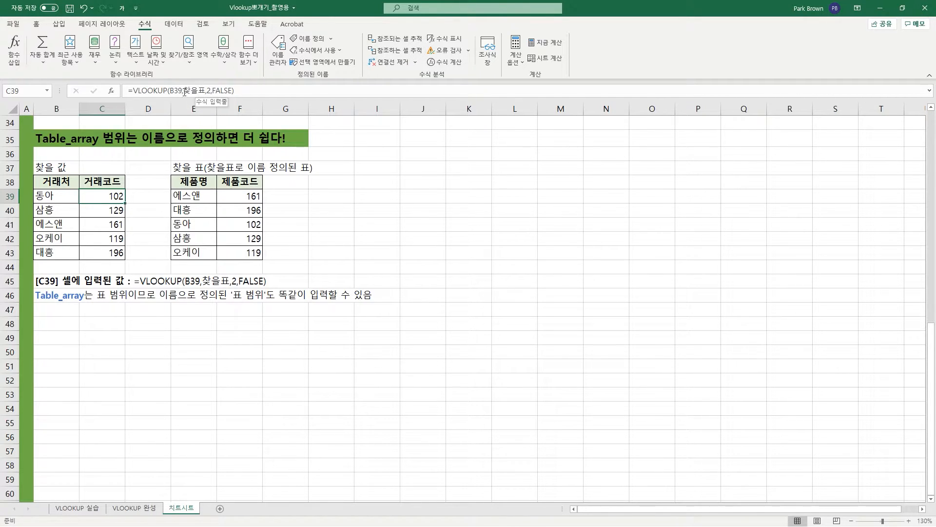
- Examine the named table in C39's VLOOKUP formula and go to the named range 찾을표
left_click(207, 91)
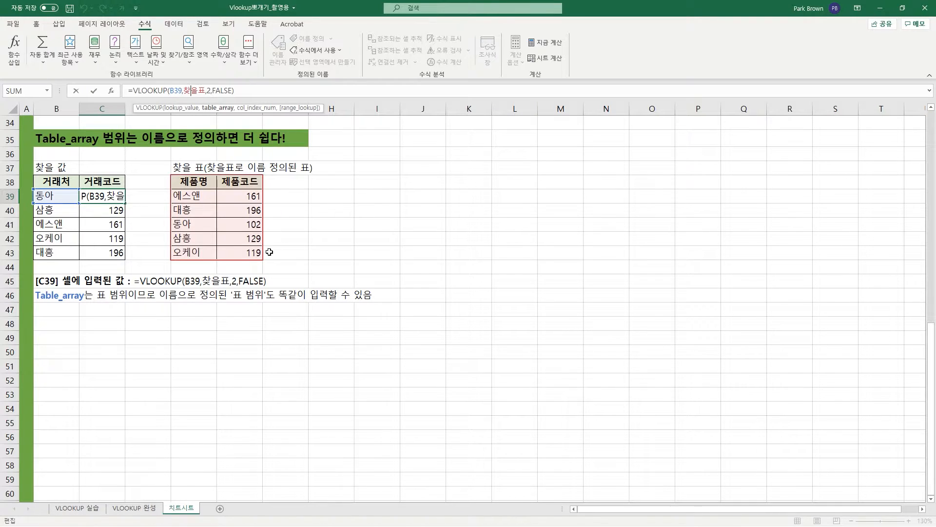
key("Tab")
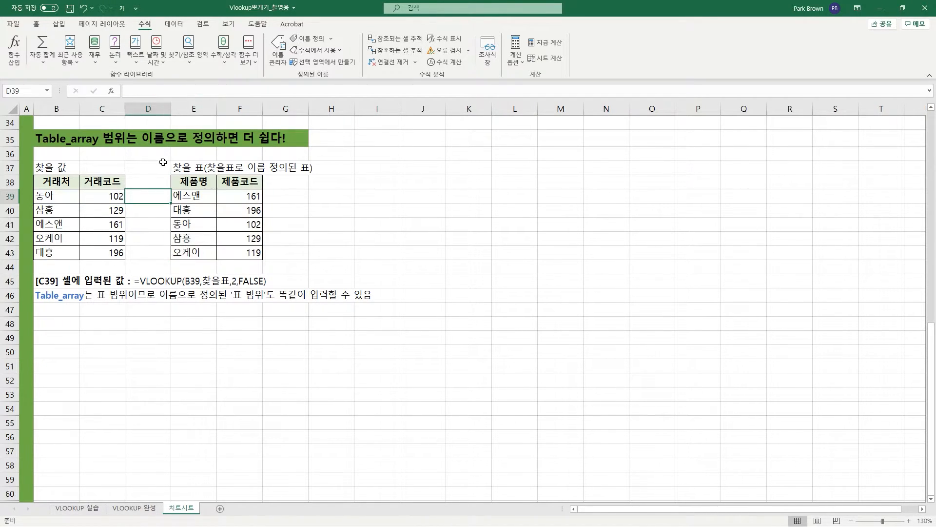
left_click(49, 91)
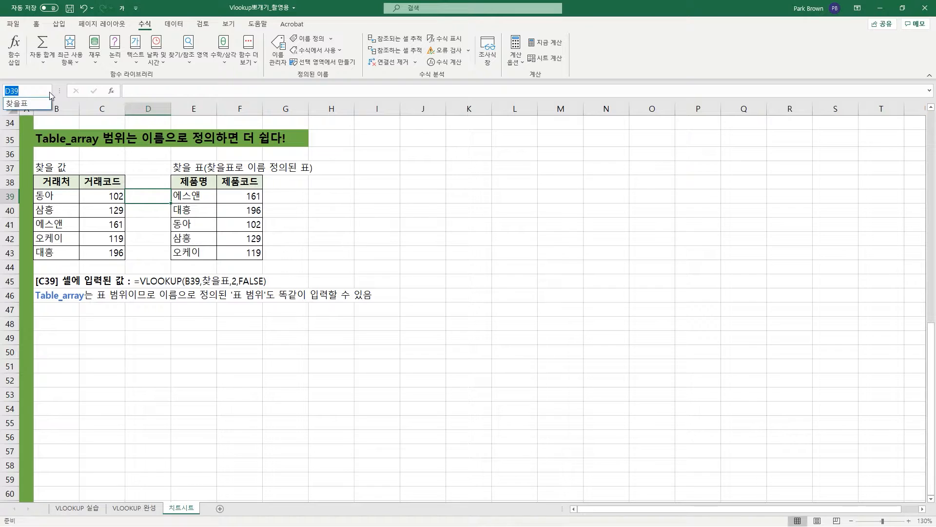
left_click(44, 104)
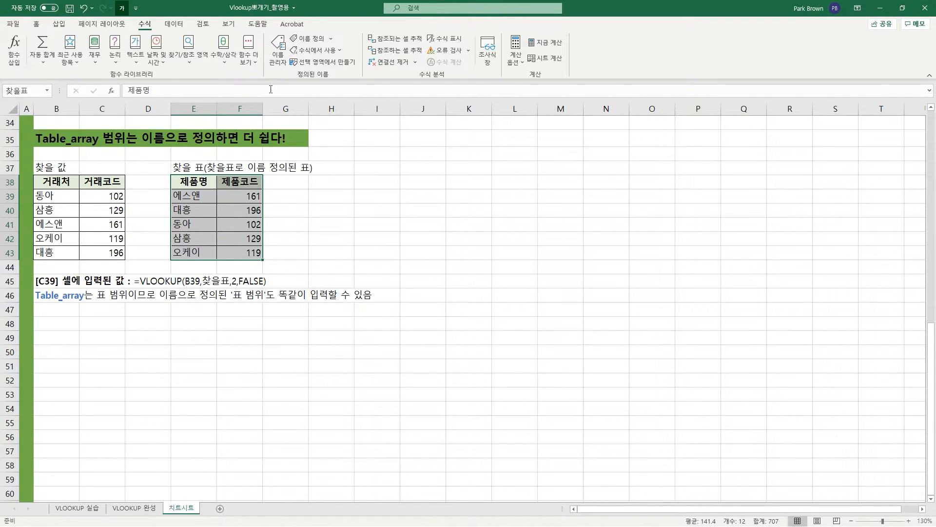
- Delete the defined name 찾을표 from the workbook and check its effect on the formula in C39
left_click(277, 51)
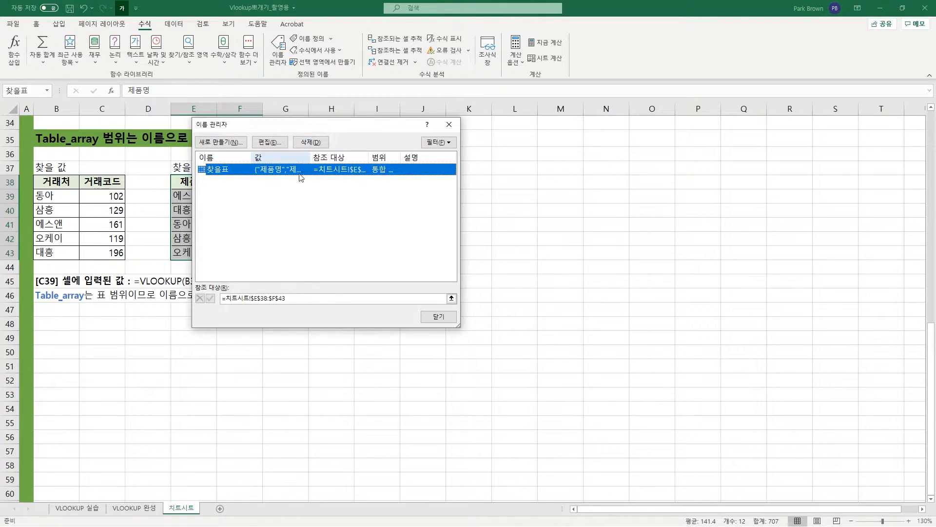
left_click(311, 142)
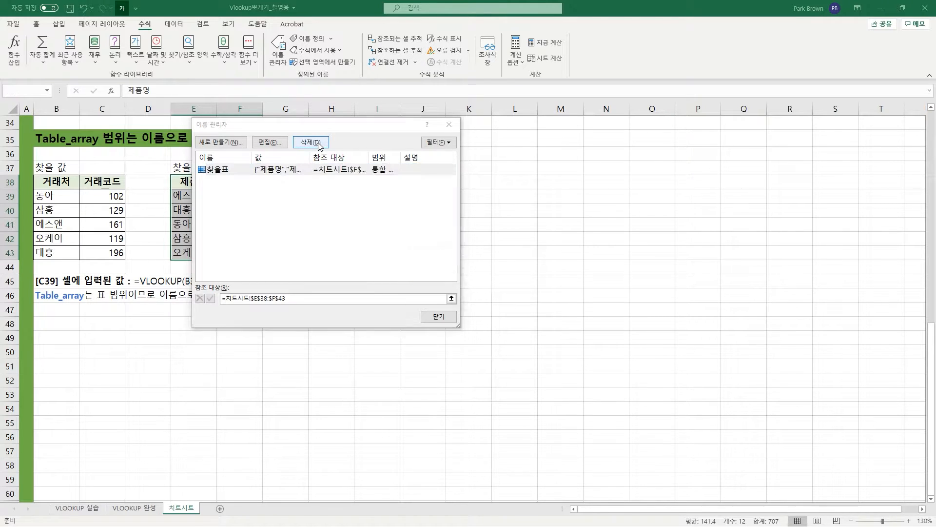
left_click(441, 296)
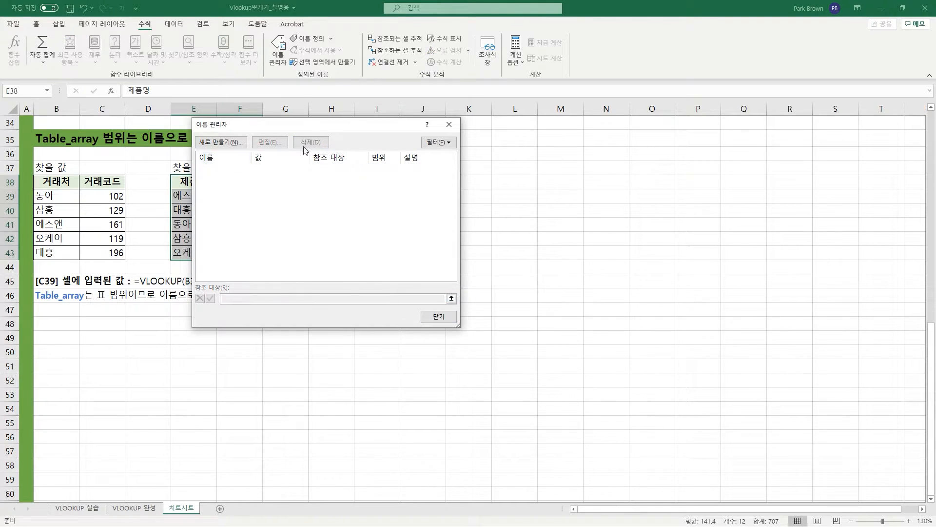
left_click(432, 316)
left_click(109, 195)
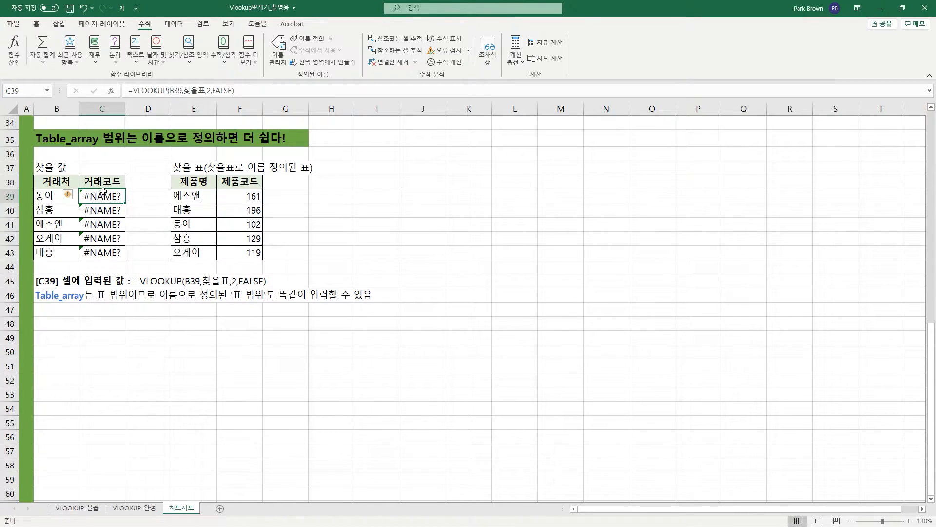
- Define the range E38:F43 as the name 찾을표 and check the lookup results in C39:C43
left_click(285, 196)
left_click(203, 181)
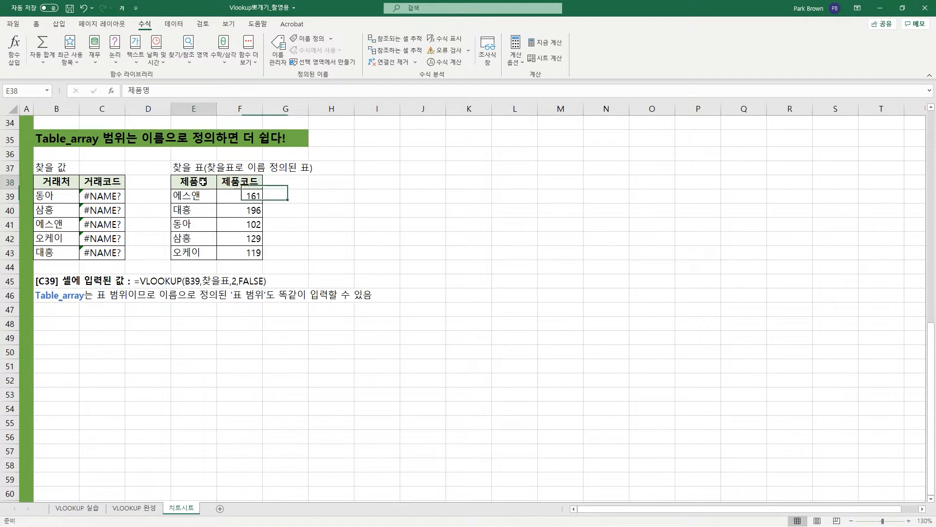
left_click_drag(203, 181, 239, 253)
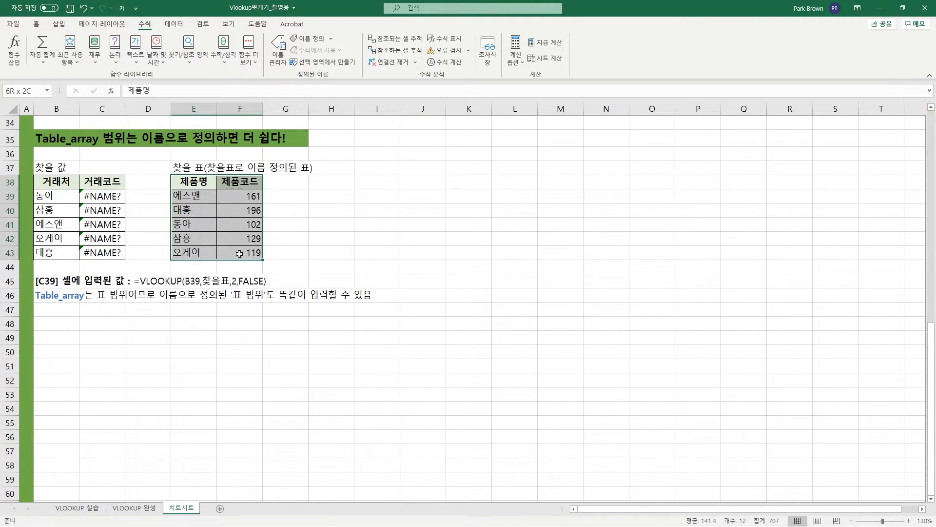
left_click(28, 92)
type("찾을표")
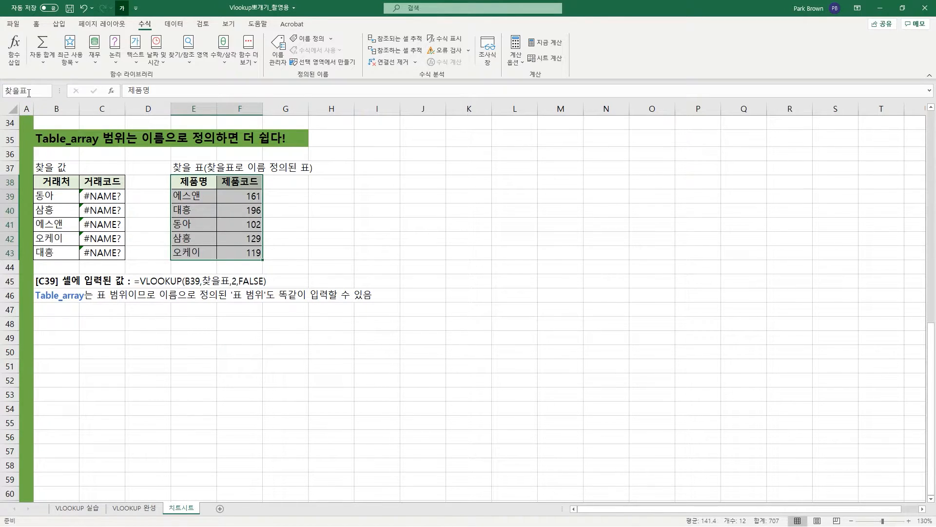
key("Return")
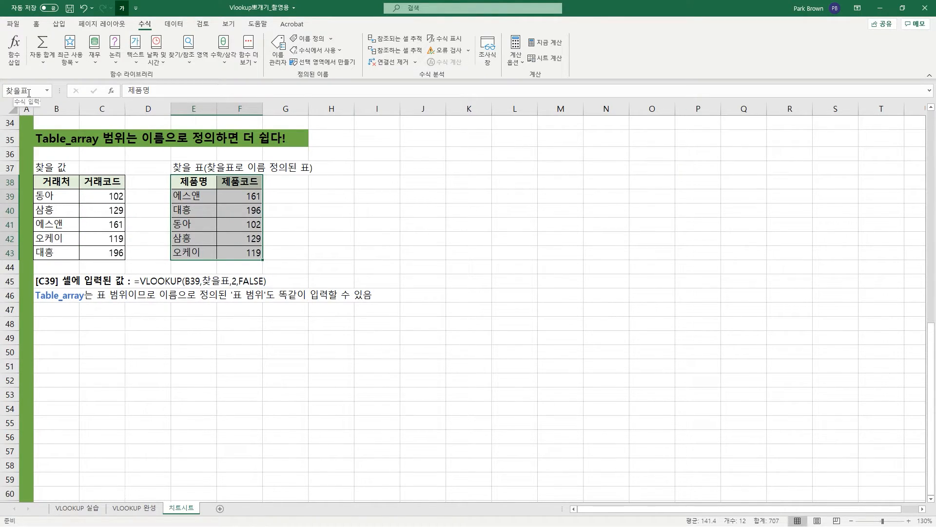
left_click(120, 195)
left_click_drag(117, 210, 112, 251)
left_click(152, 200)
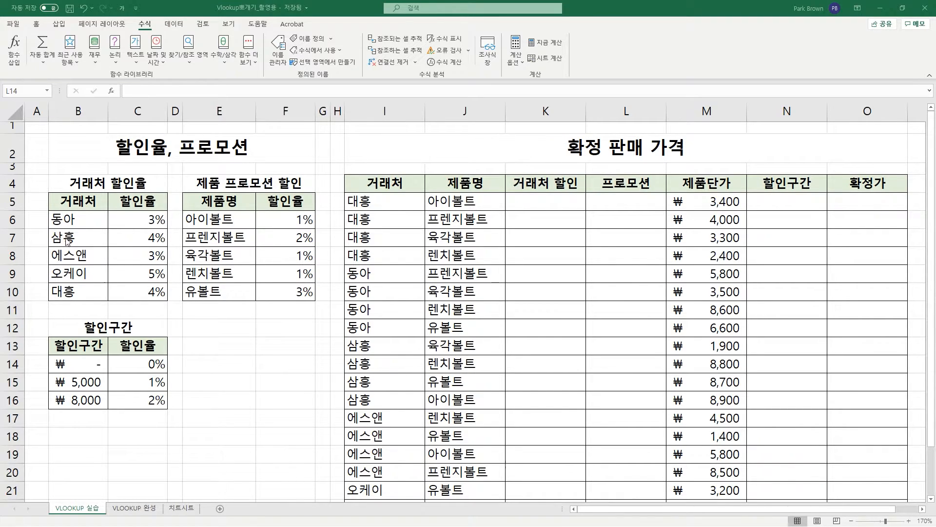
- Enter =VLOOKUP(I5,$B$5:$C$10,2,0) in K5 to look up the customer discount rate for the first row
left_click(561, 202)
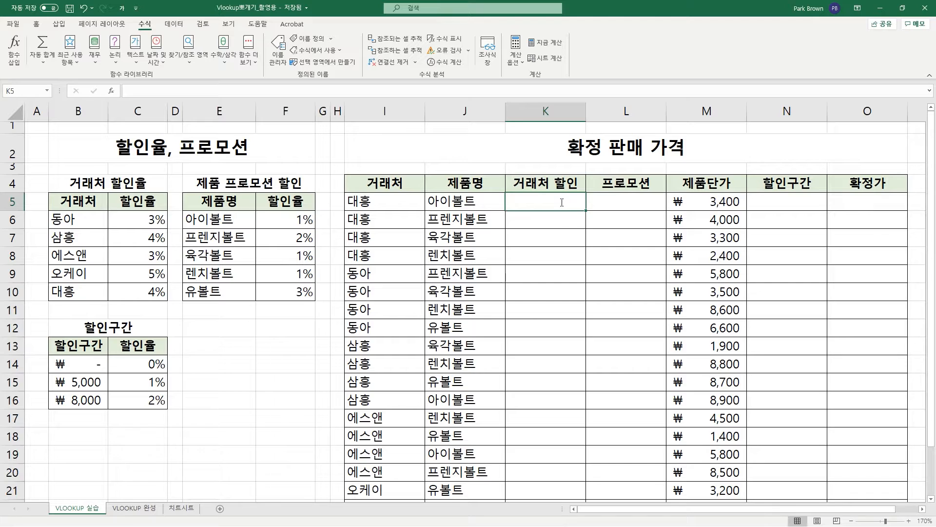
type("=vl")
key("Tab")
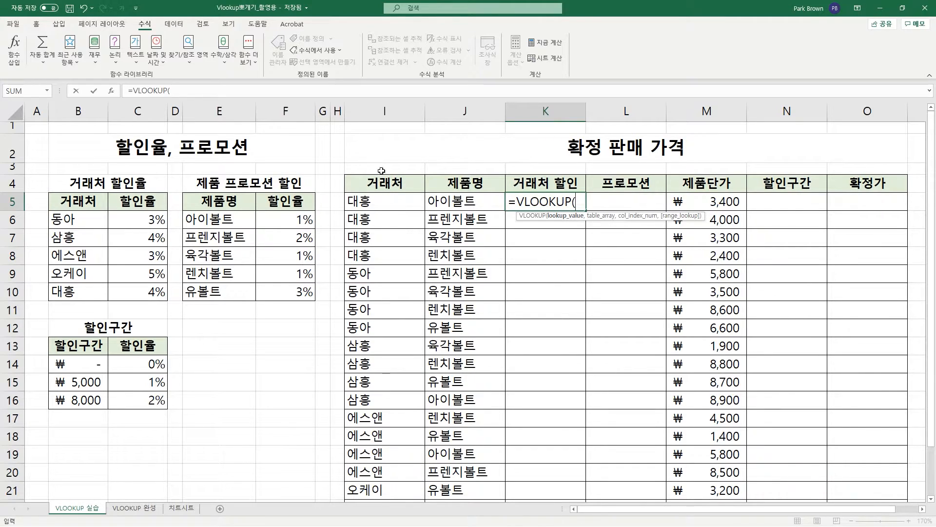
left_click(389, 201)
type(",")
left_click_drag(90, 202, 139, 290)
key("F4")
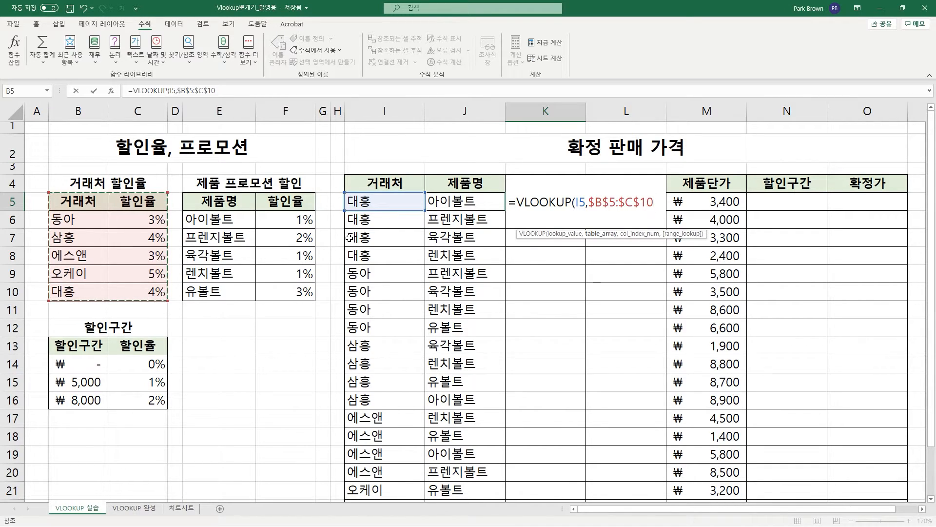
type(",")
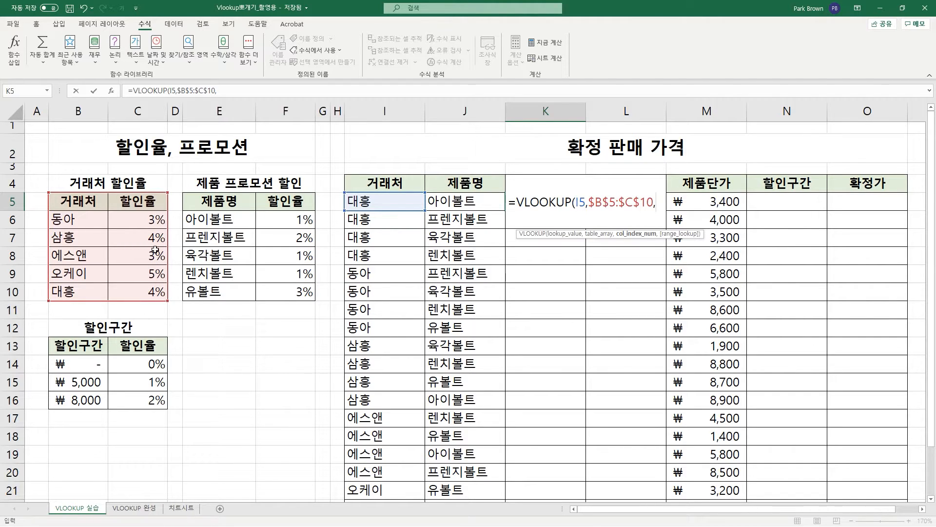
type("2,0")
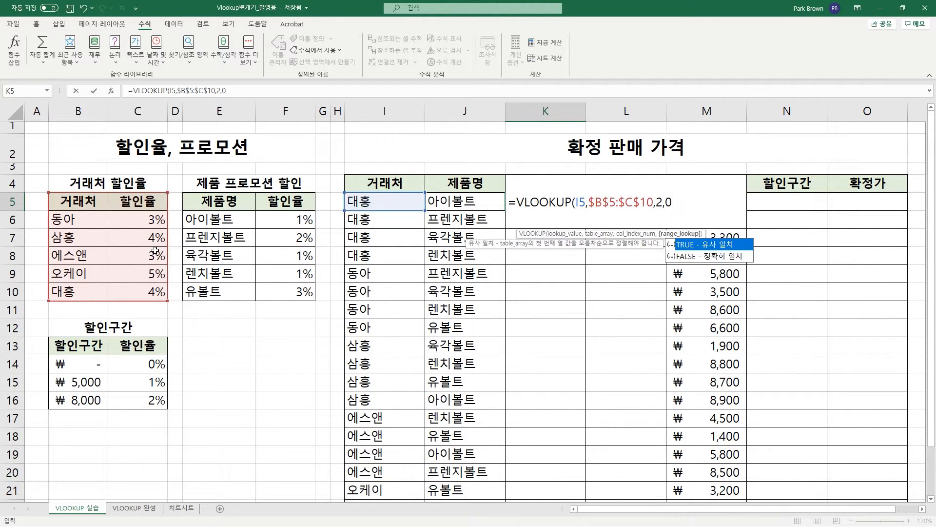
type(")")
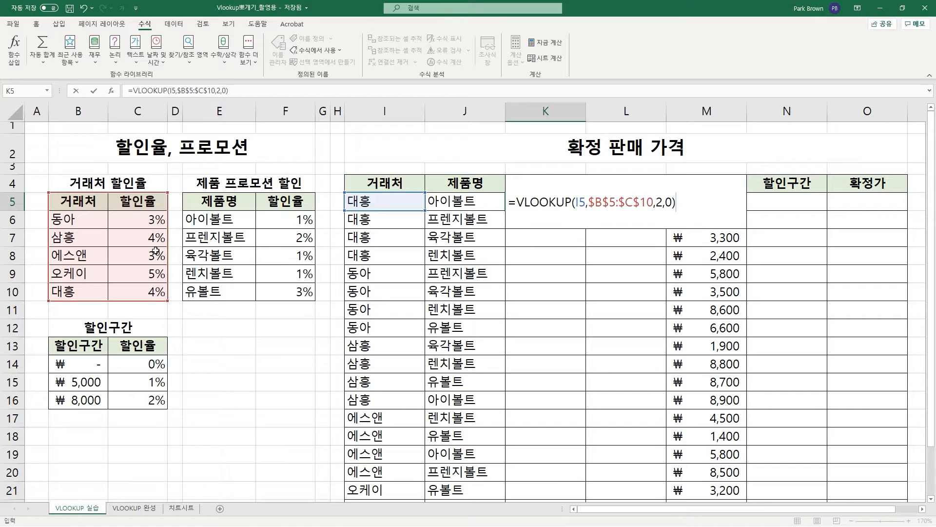
key("Return")
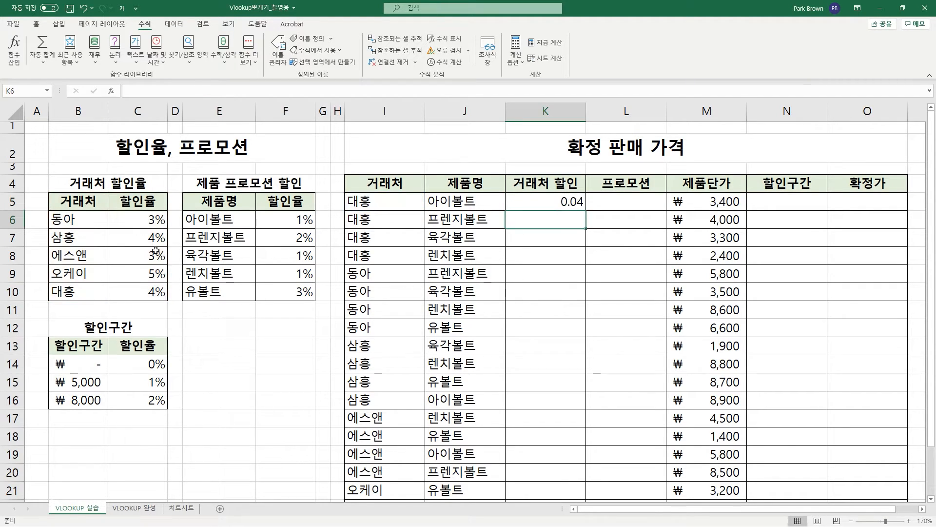
- Format K5 as a percentage and fill its formula down the 거래처 할인 column to K24
left_click(561, 200)
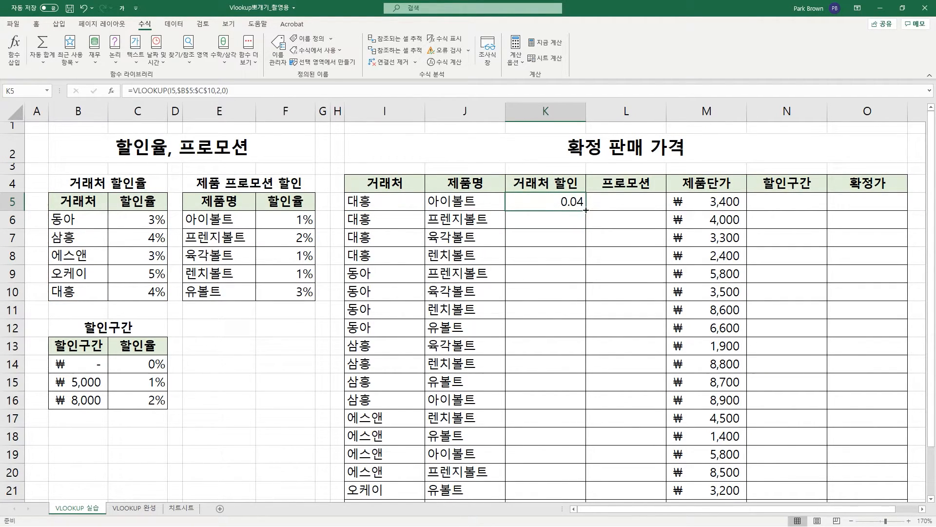
left_click(39, 28)
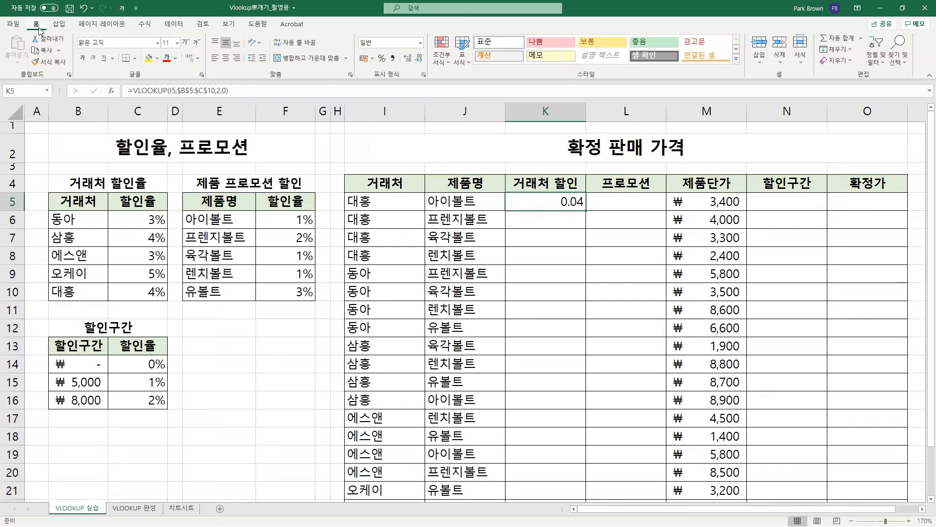
left_click(383, 57)
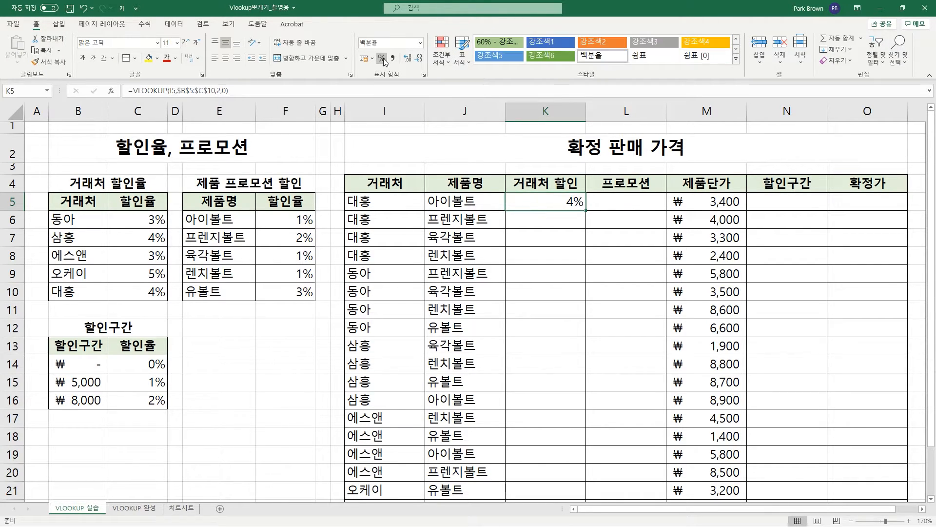
double_click(587, 212)
scroll(578, 340, "down", 2)
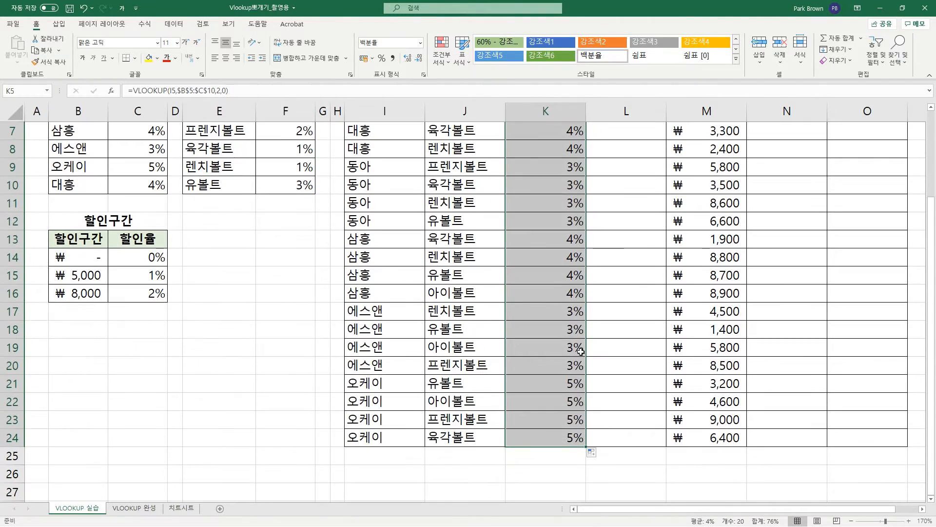
scroll(594, 236, "up", 2)
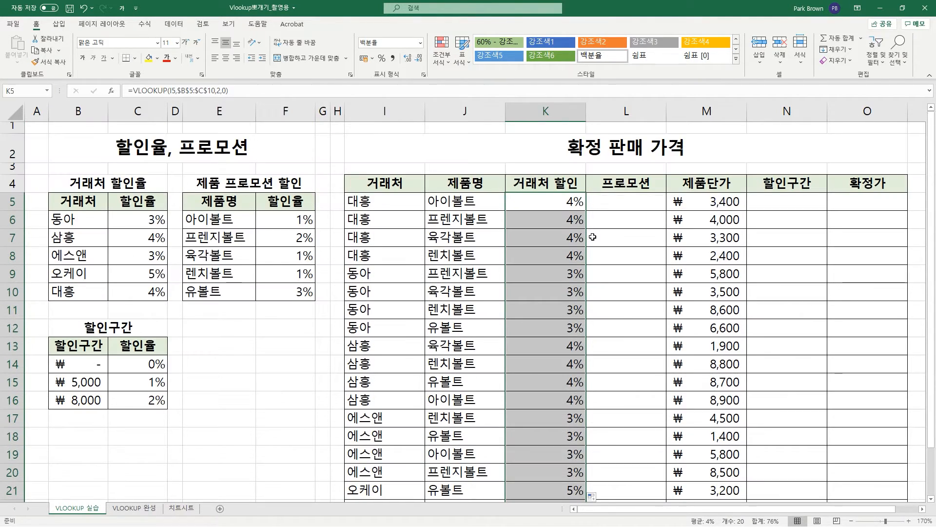
- Enter =VLOOKUP(J5,$E$5:$F$10,2,0) in L5 to look up the product promotion discount for the first row
left_click(613, 204)
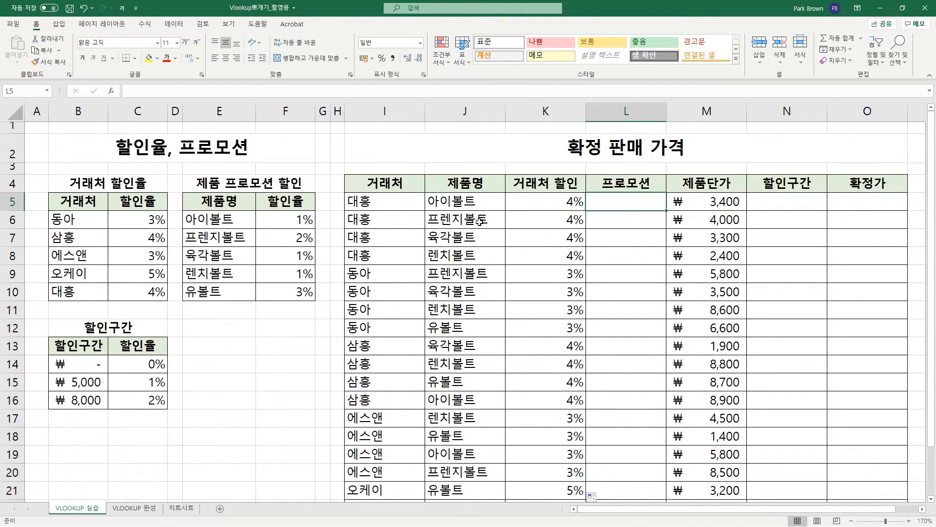
type("=vl")
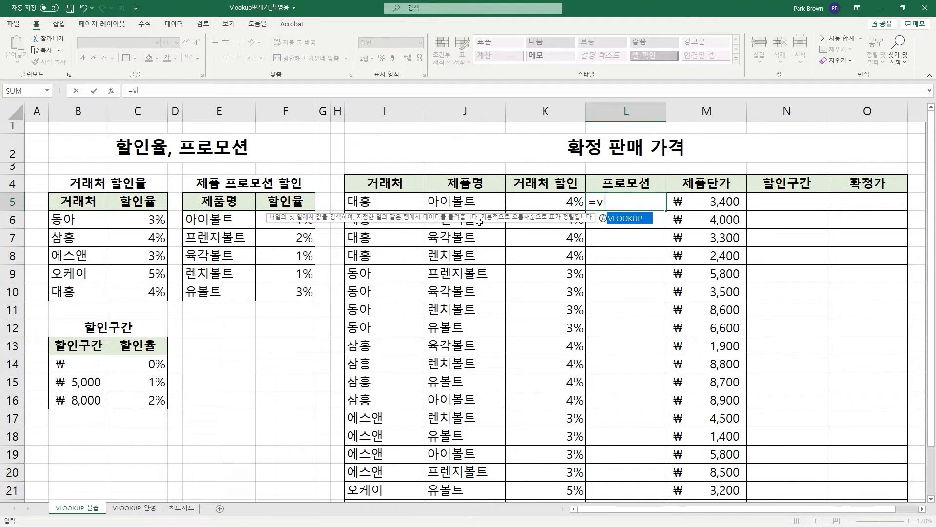
key("Tab")
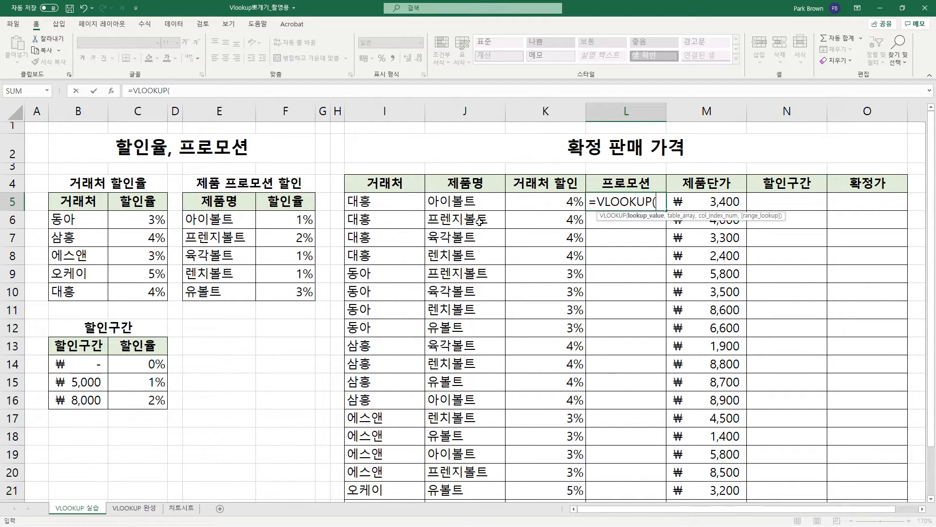
left_click(456, 202)
type(",")
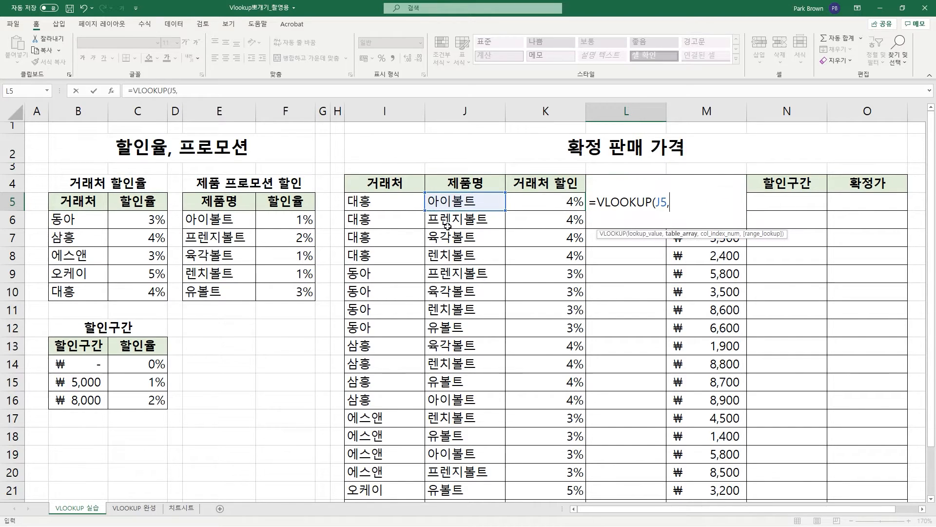
left_click_drag(209, 203, 289, 298)
key("F4")
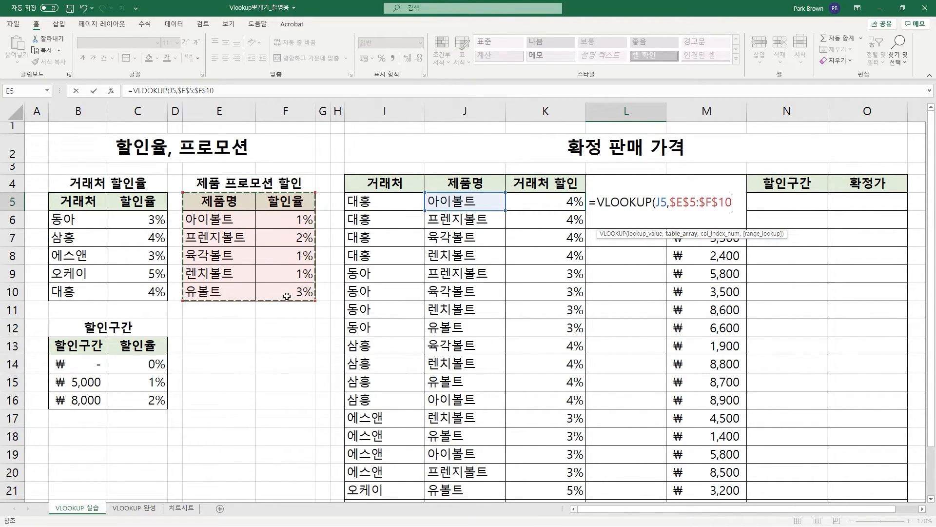
type(",")
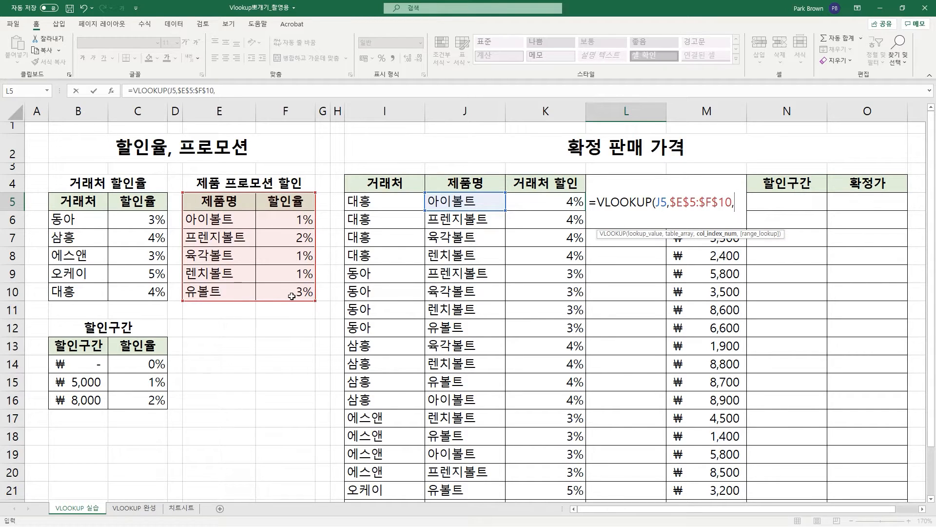
type("2,0")
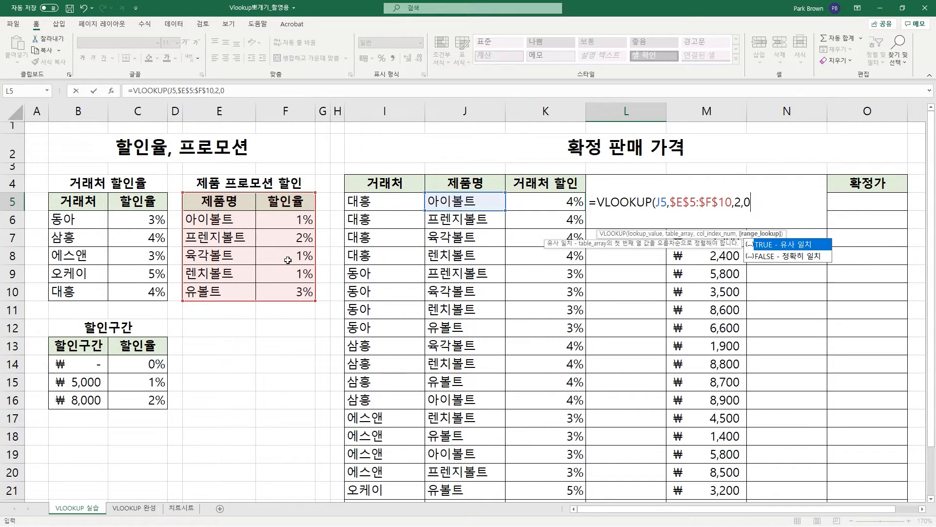
type(")")
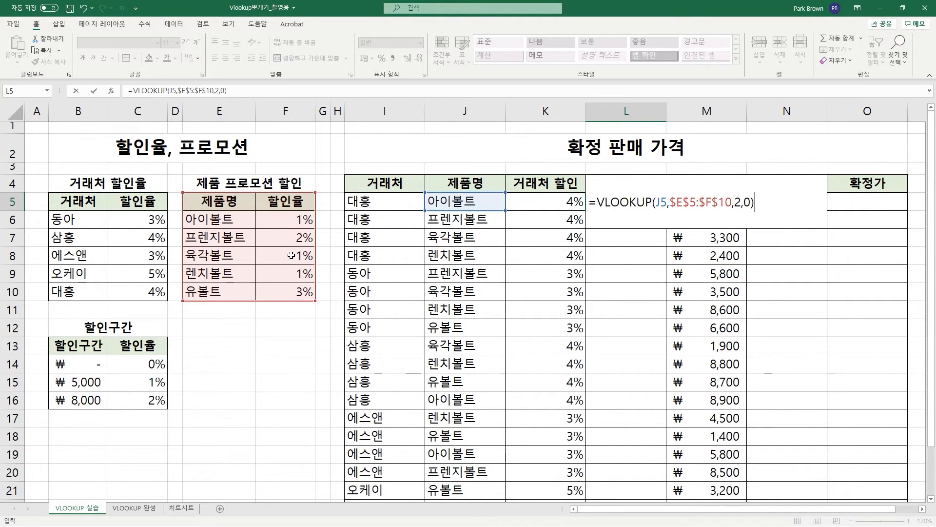
key("Return")
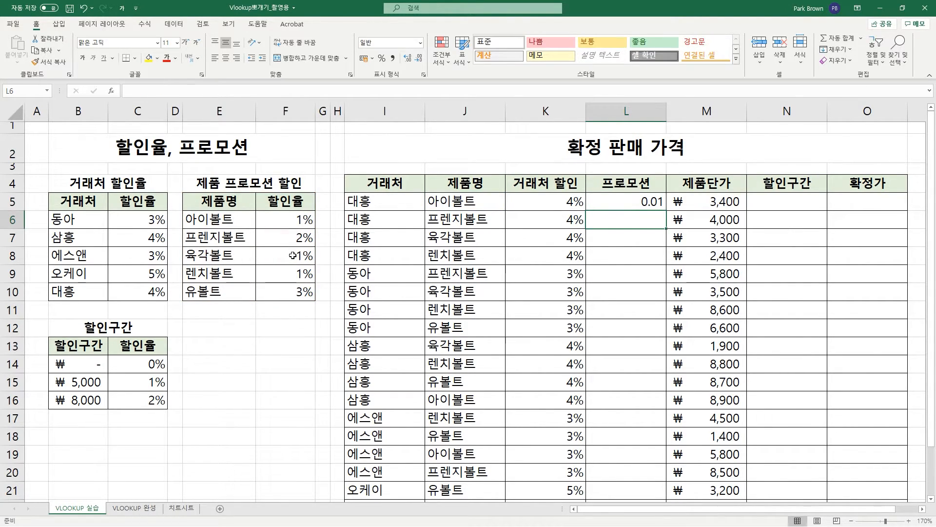
- Format L5 as a percentage and fill its formula down the 프로모션 column to the last table row
left_click(660, 205)
left_click(381, 58)
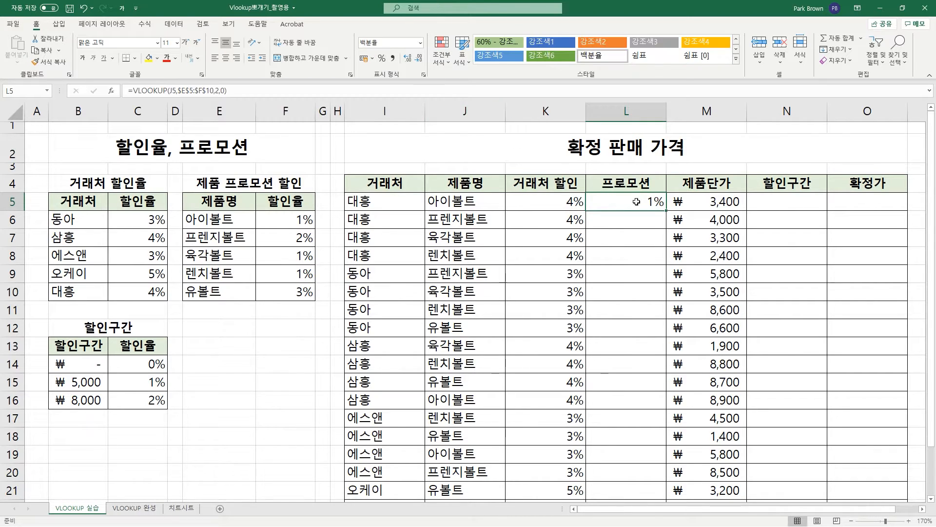
double_click(666, 210)
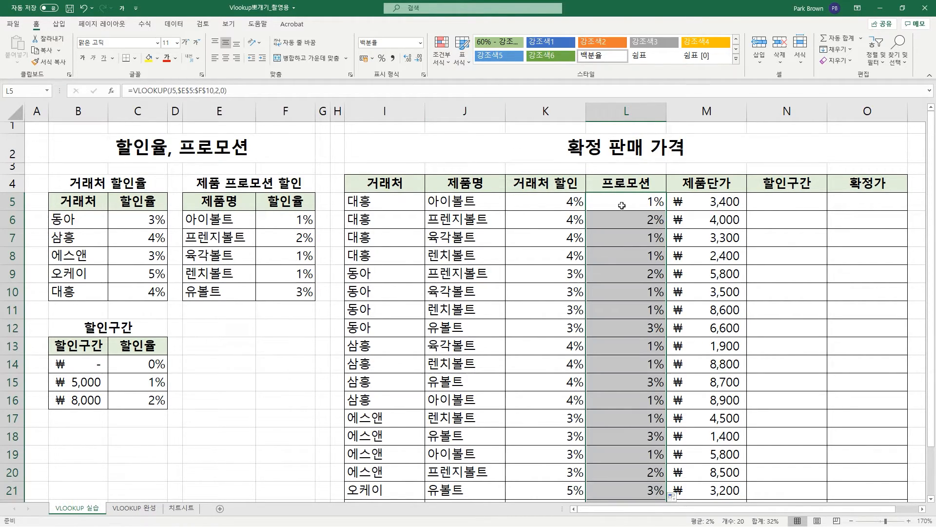
- Review the Range_lookup TRUE and named table sections on the 치트시트 sheet, and return to the VLOOKUP 실습 sheet
left_click(760, 196)
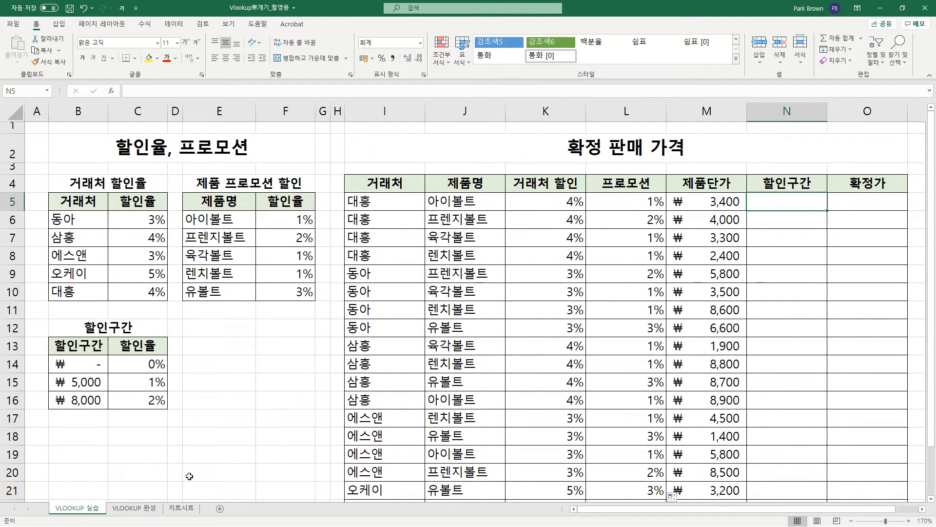
left_click(181, 508)
scroll(172, 364, "up", 2)
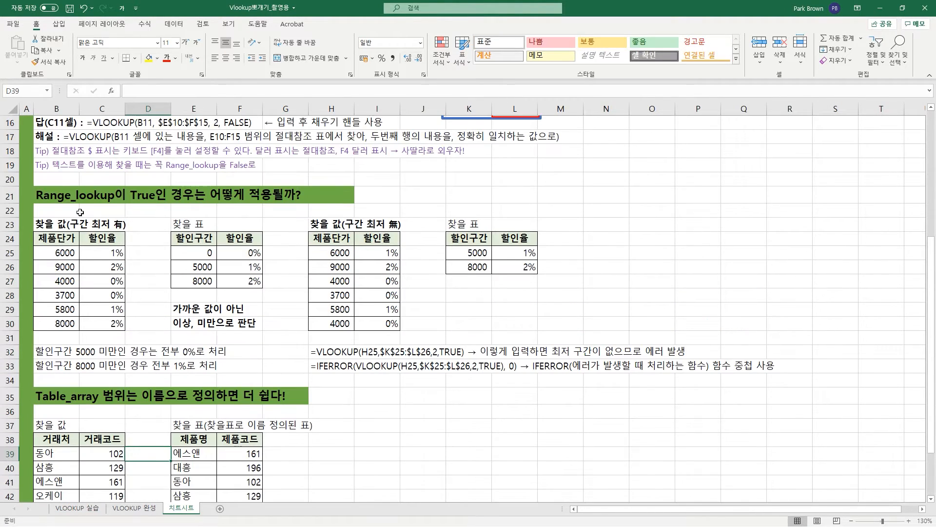
scroll(160, 332, "down", 1)
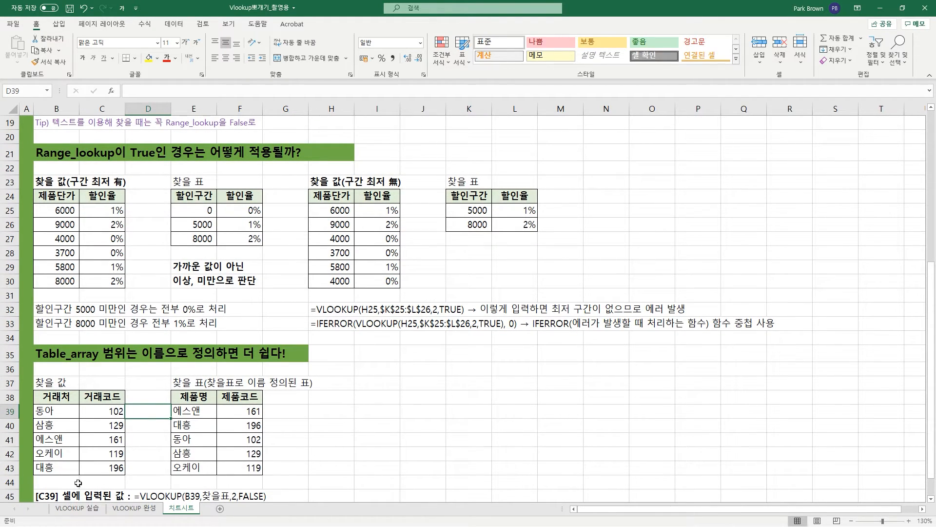
left_click(76, 509)
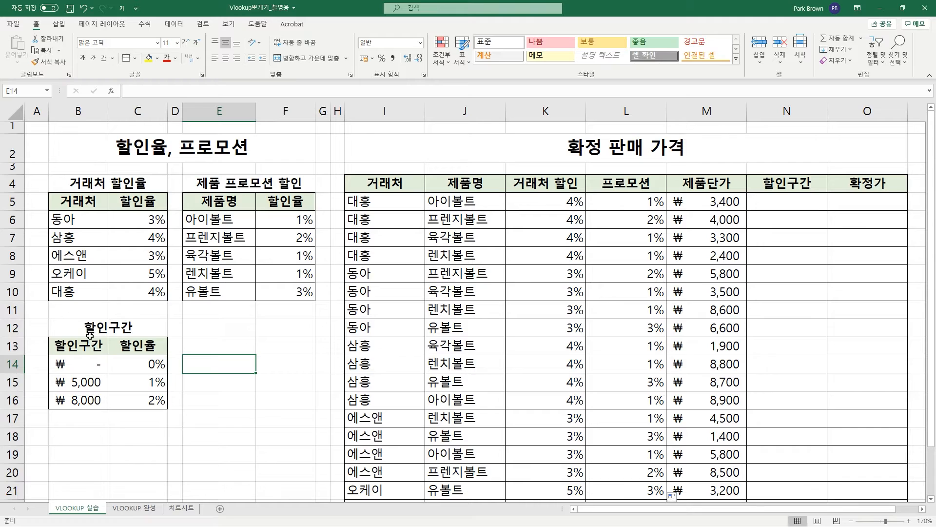
- Define the range B13:C16 as the name 할인구간 and go to that named range to check it
left_click_drag(83, 347, 134, 400)
left_click(36, 92)
type("할인구간")
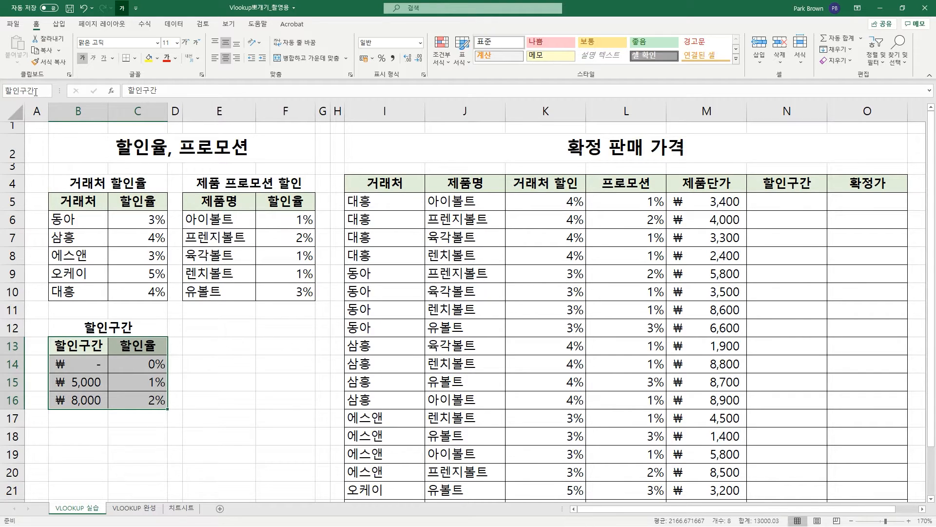
key("Return")
left_click(220, 328)
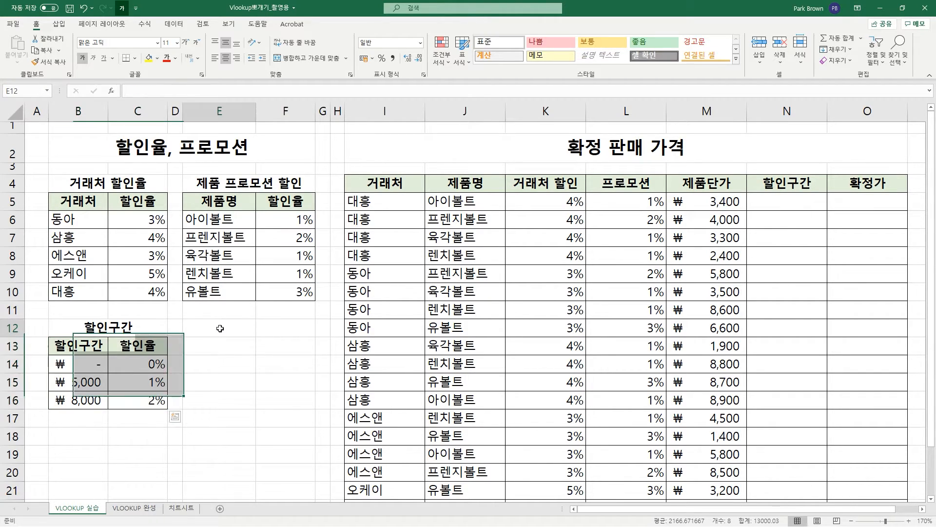
left_click(46, 90)
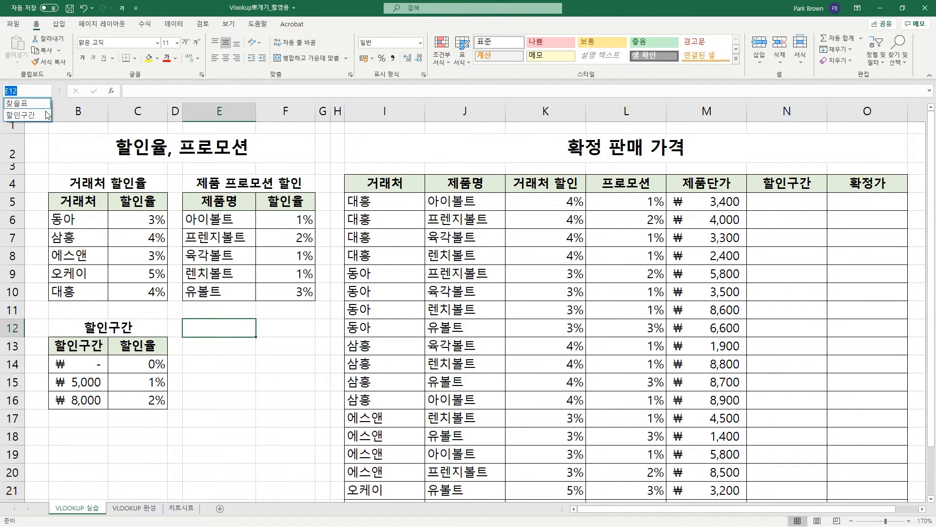
left_click(47, 114)
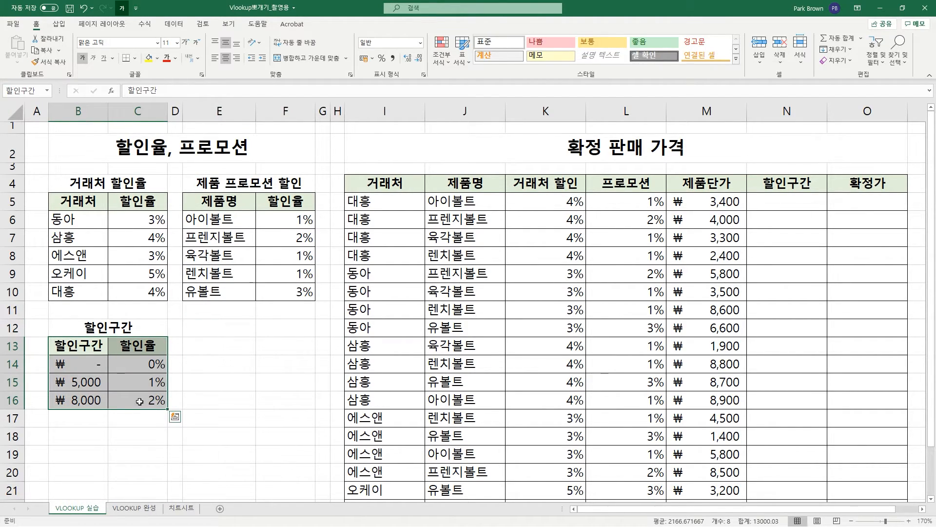
- Enter =VLOOKUP(M5,할인구간,2,1) in N5 to look up the price-bracket discount for the first row
left_click(766, 197)
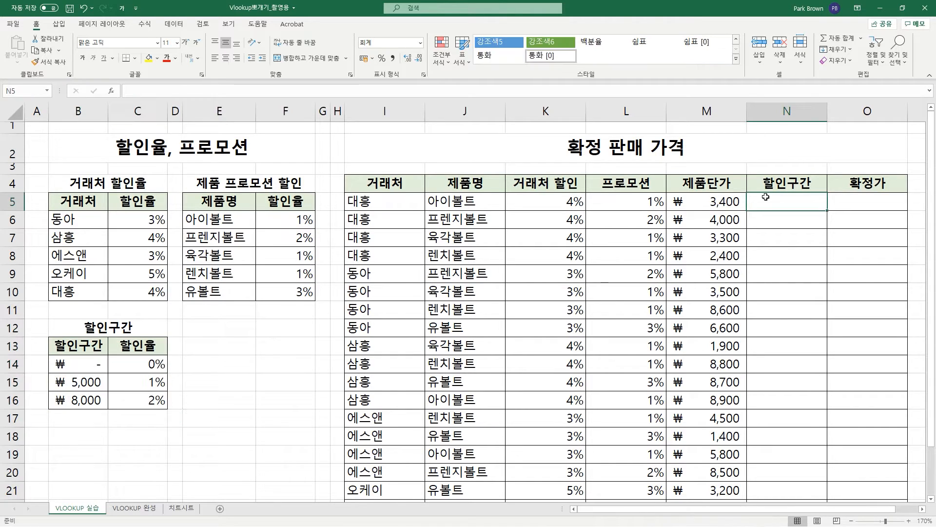
type("=v")
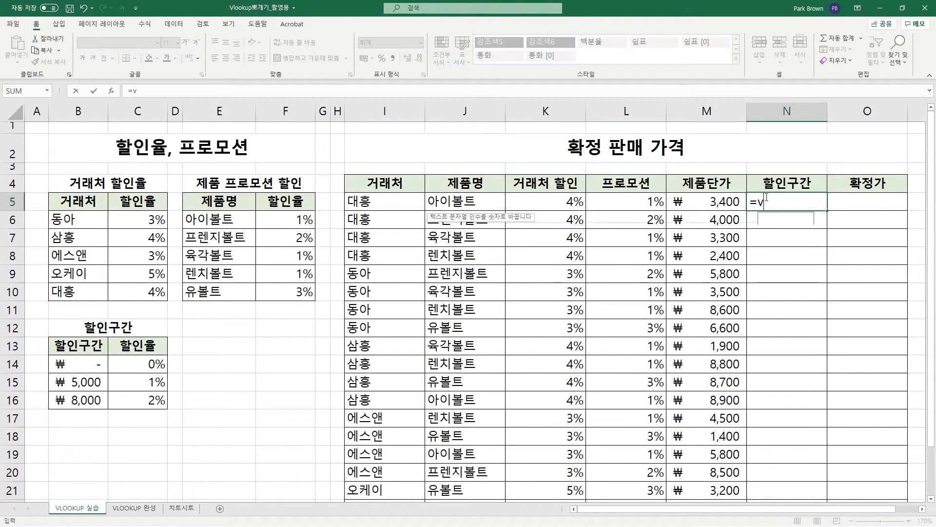
type("l")
key("Tab")
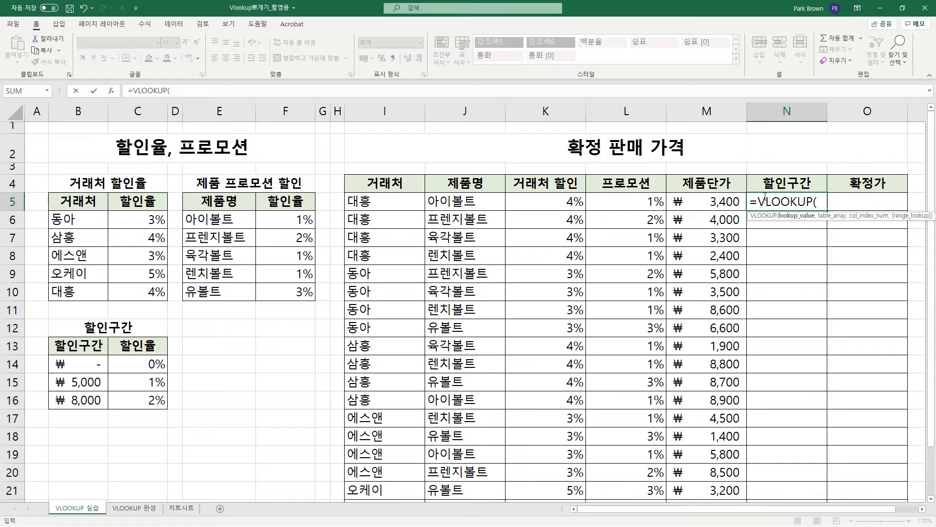
left_click(718, 201)
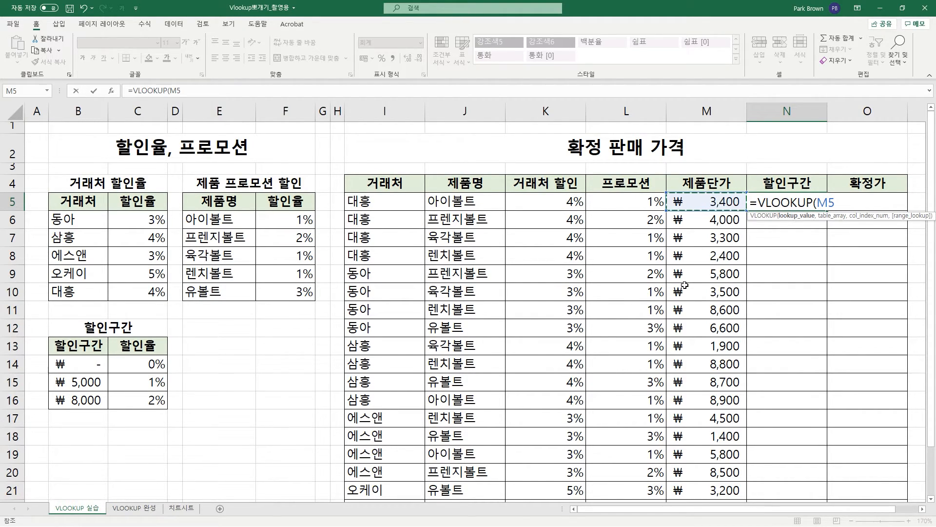
type(",")
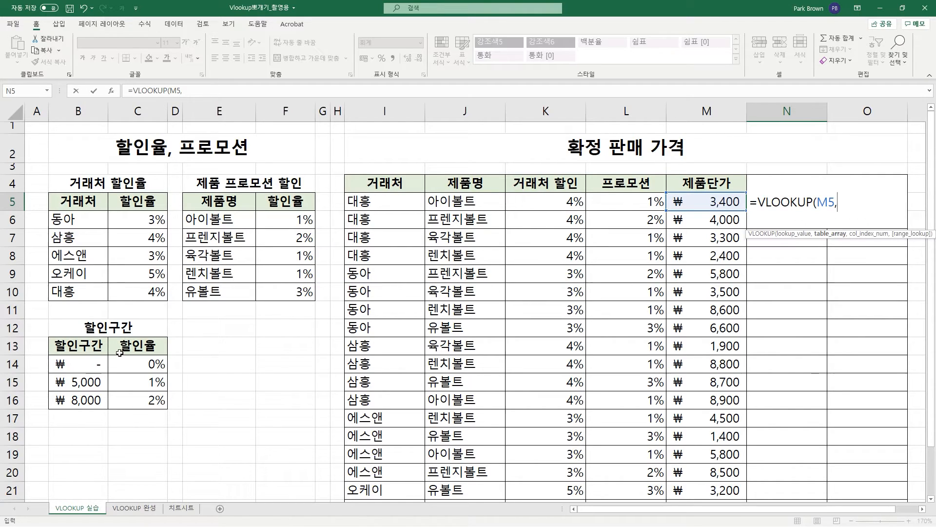
type("할인구")
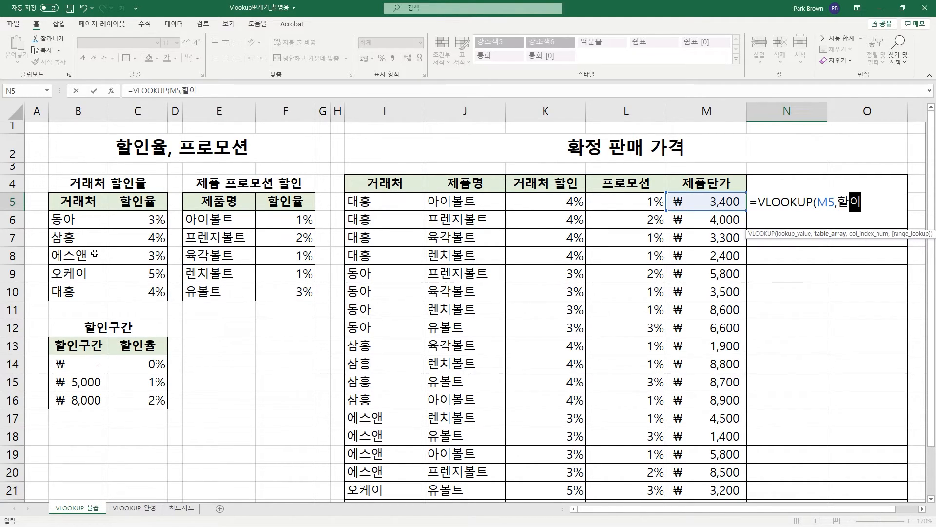
type("간,")
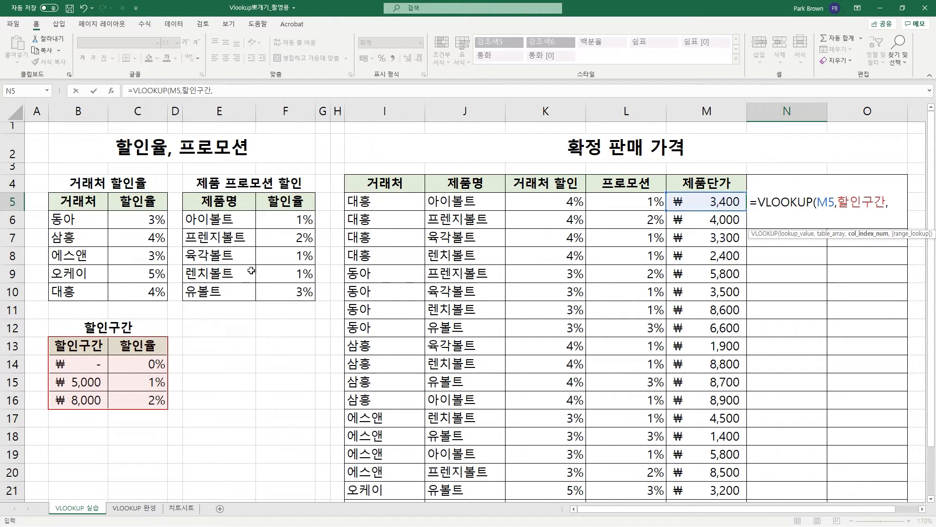
type("2,")
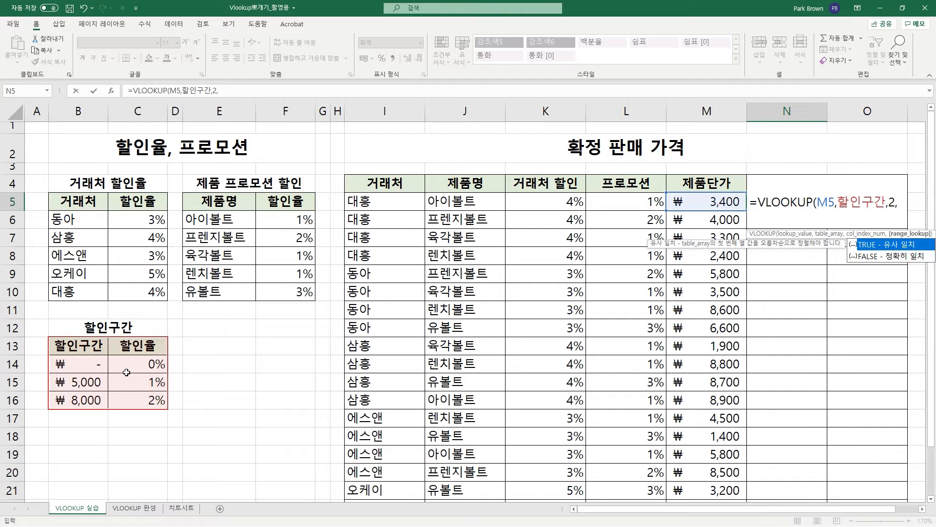
type("1)")
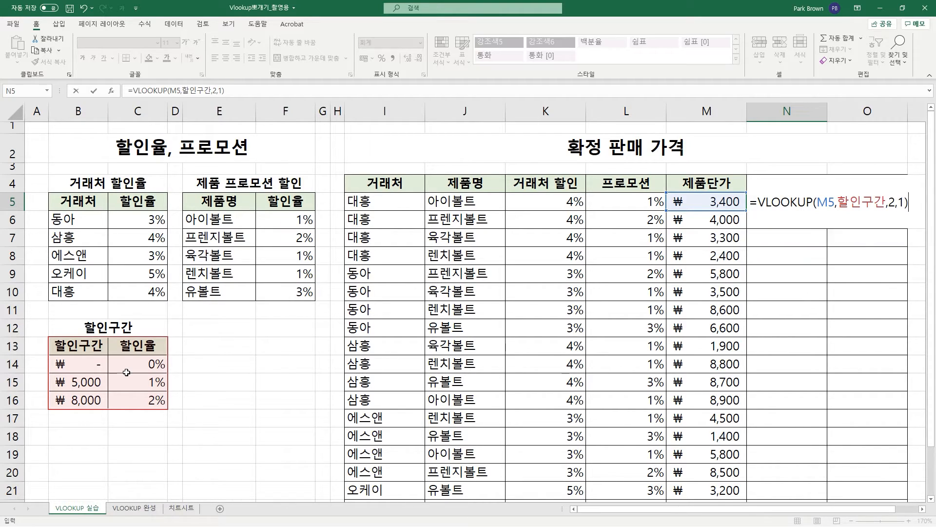
key("Return")
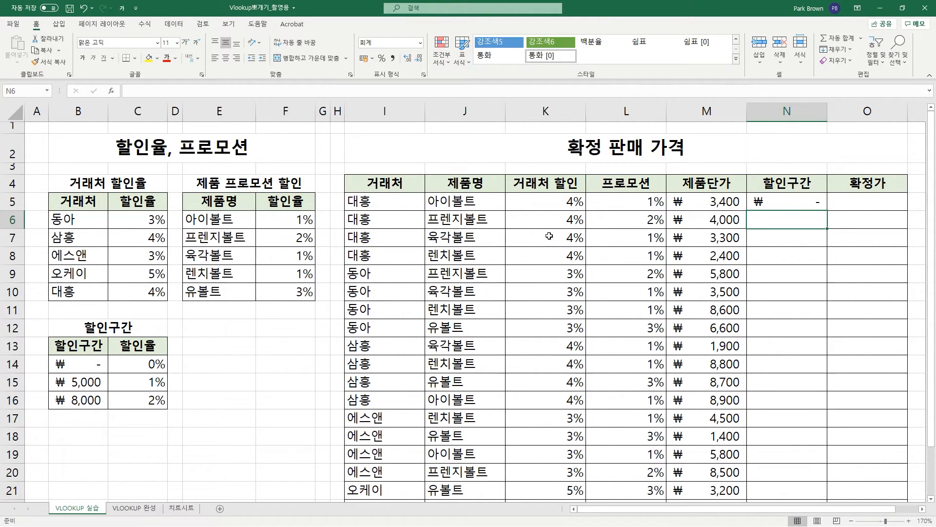
- Format N5 as a percentage and fill its formula down the 할인구간 column to the last table row
left_click(770, 200)
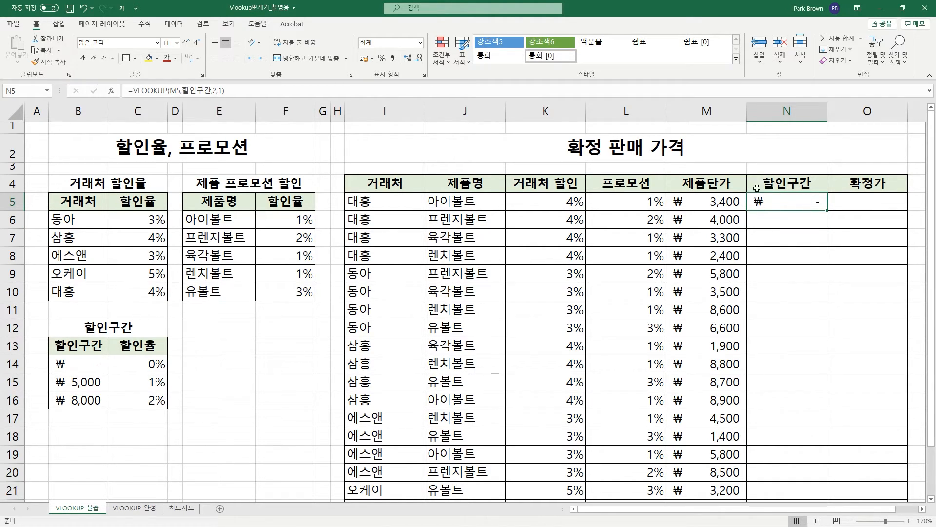
left_click(420, 43)
left_click(420, 66)
left_click(382, 63)
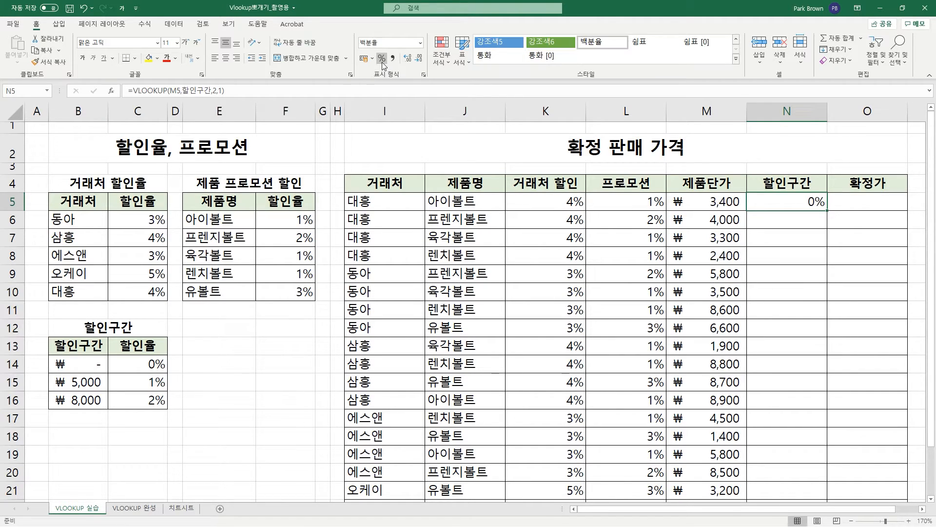
double_click(828, 211)
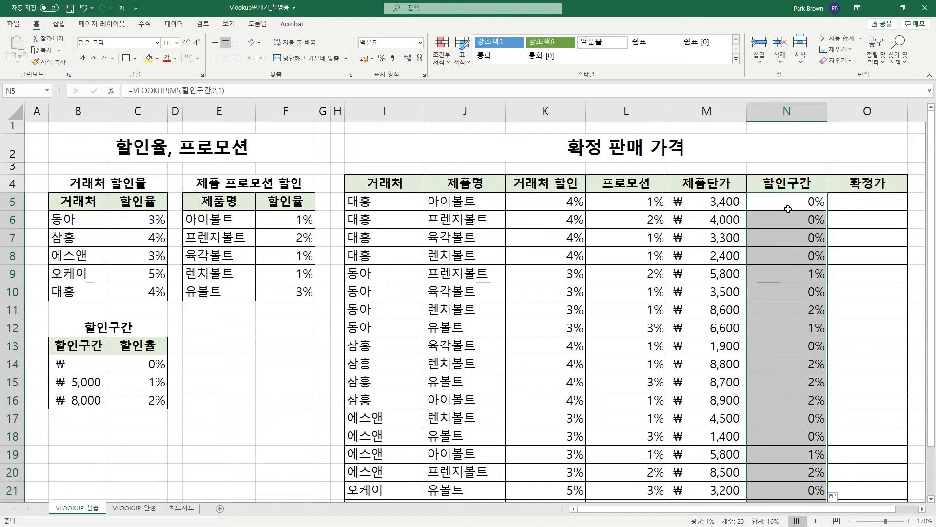
scroll(777, 241, "down", 3)
scroll(767, 320, "up", 3)
- Enter =M5-(M5*SUM(K5,L5,N5)) in O5 to calculate the final price after all three discounts
left_click(857, 200)
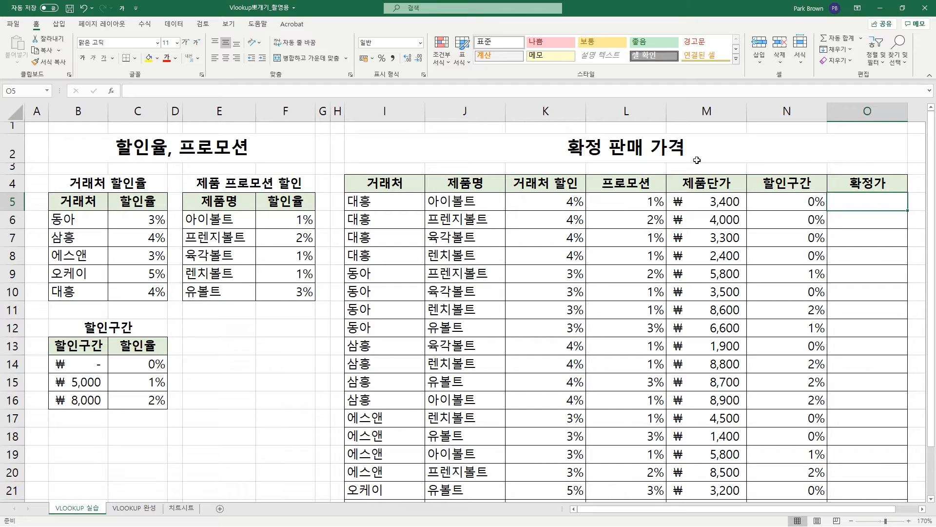
type("=")
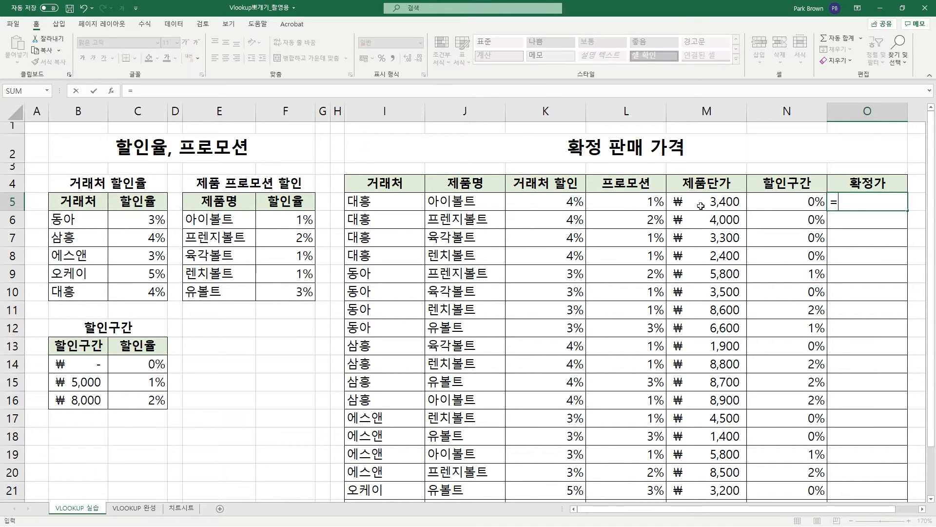
left_click(733, 203)
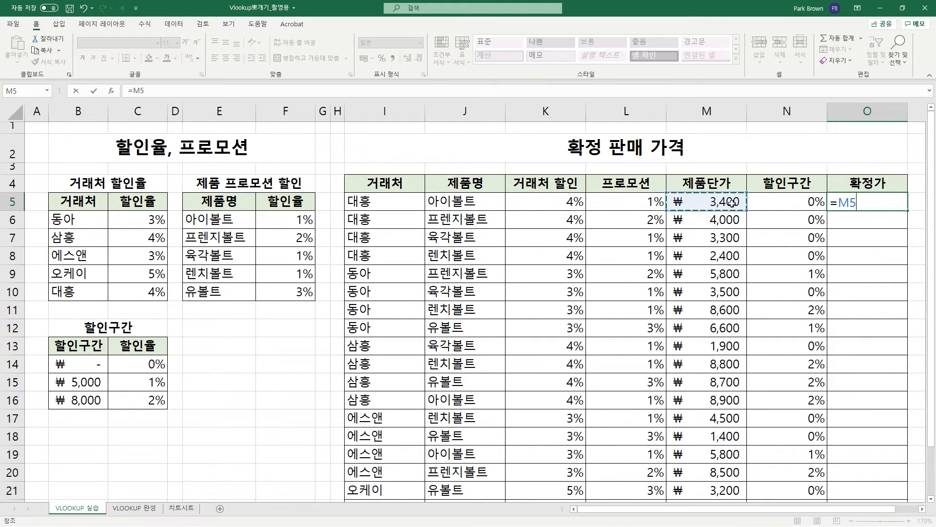
type("-(")
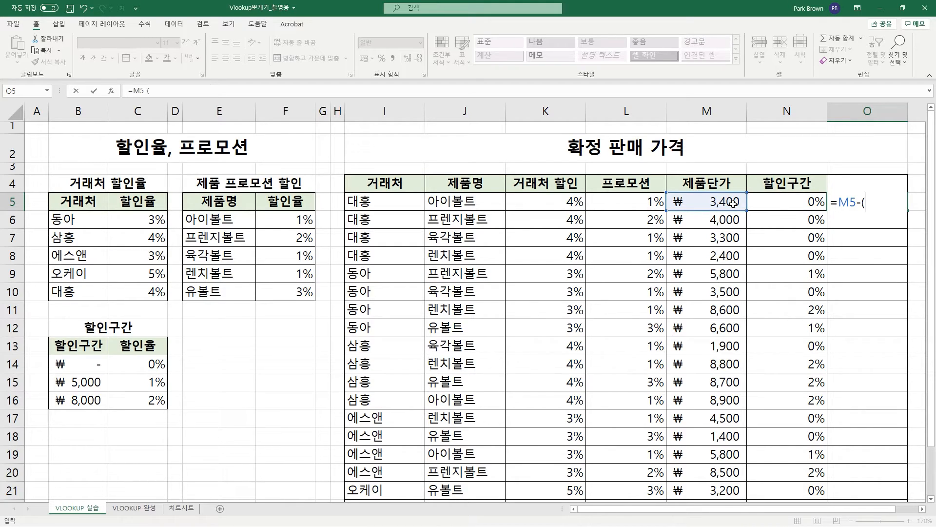
left_click(733, 203)
type("*")
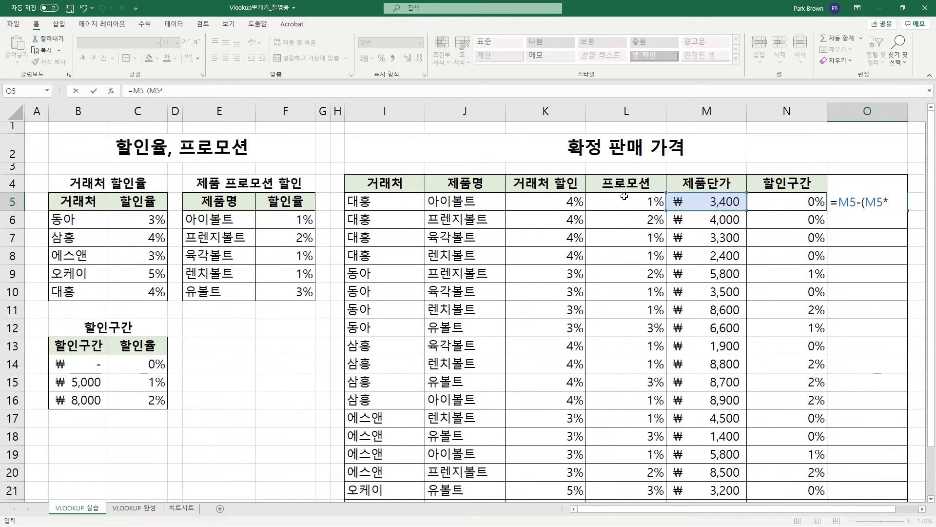
type("s")
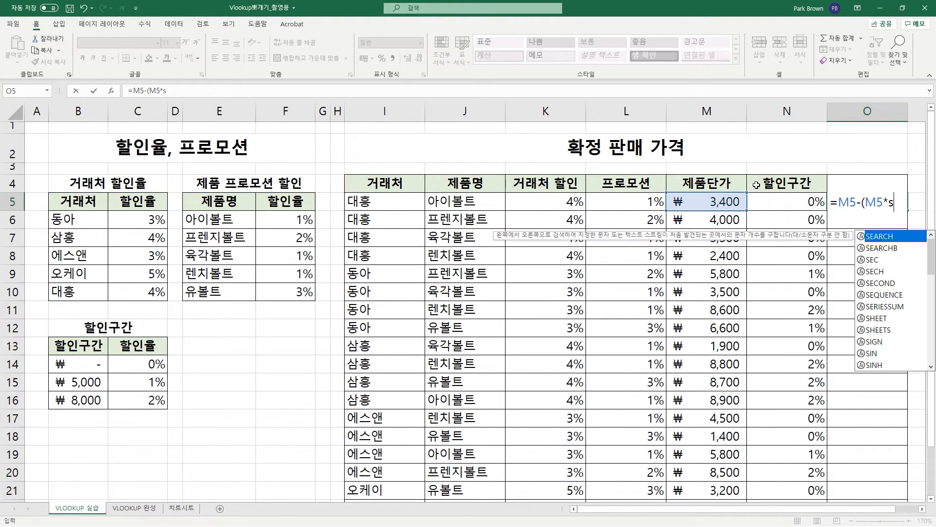
type("um(")
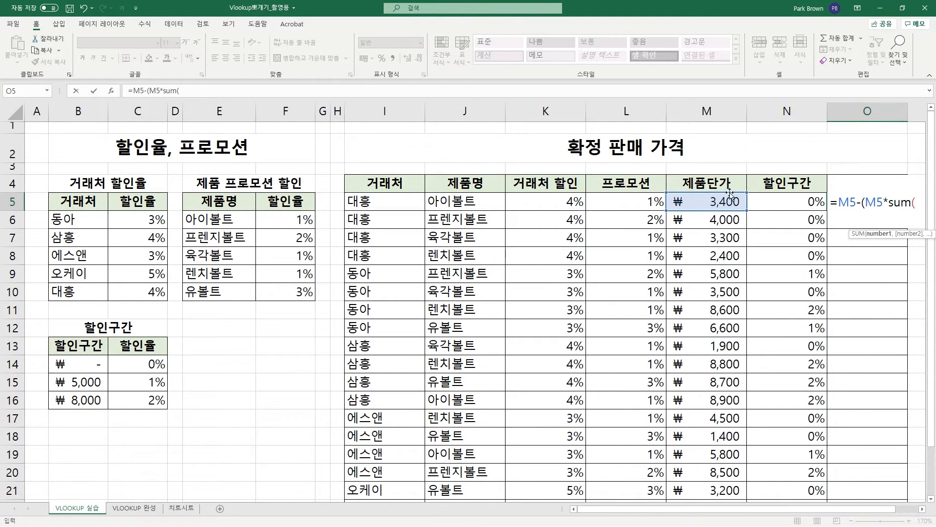
left_click(578, 203)
type(",")
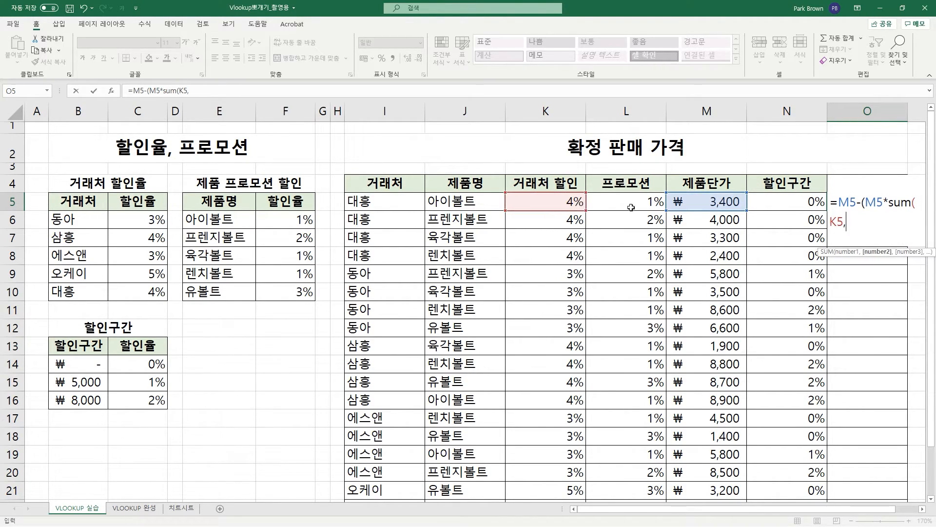
left_click(634, 204)
type(",")
left_click(774, 203)
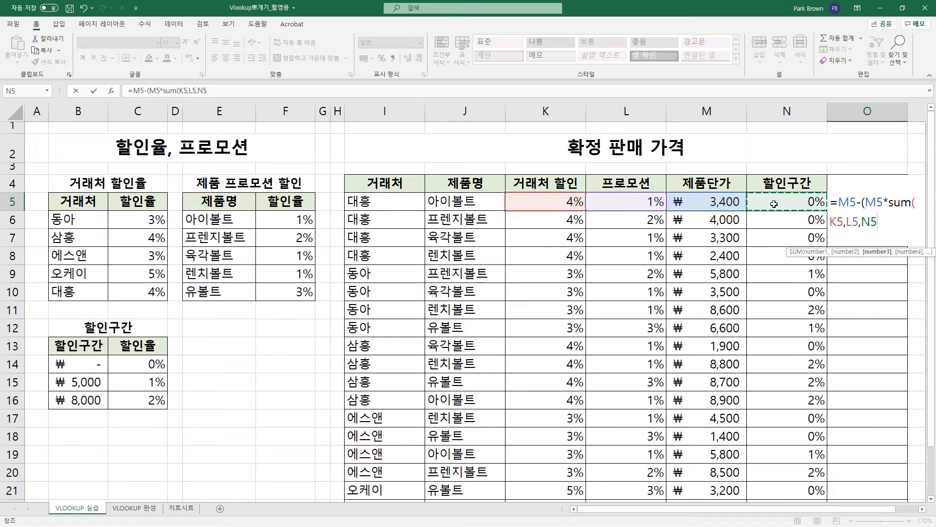
type(")")
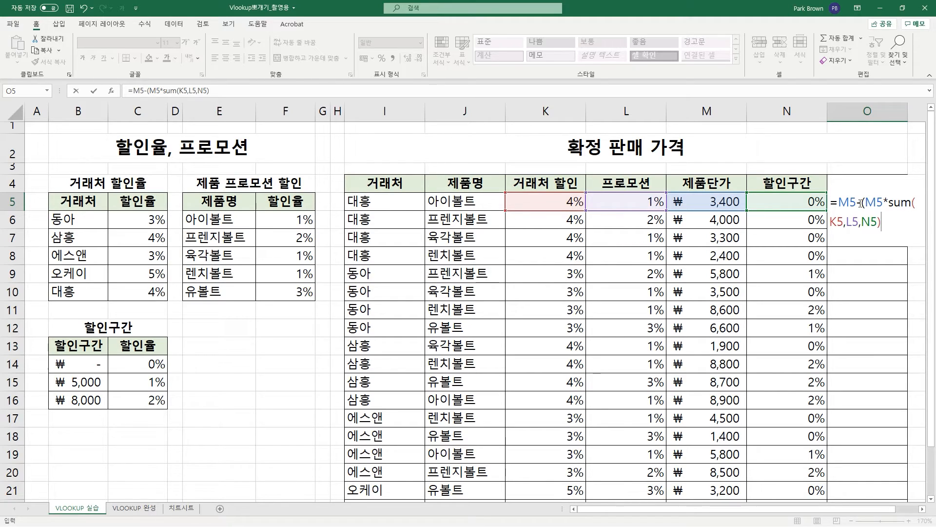
type(")")
key("Return")
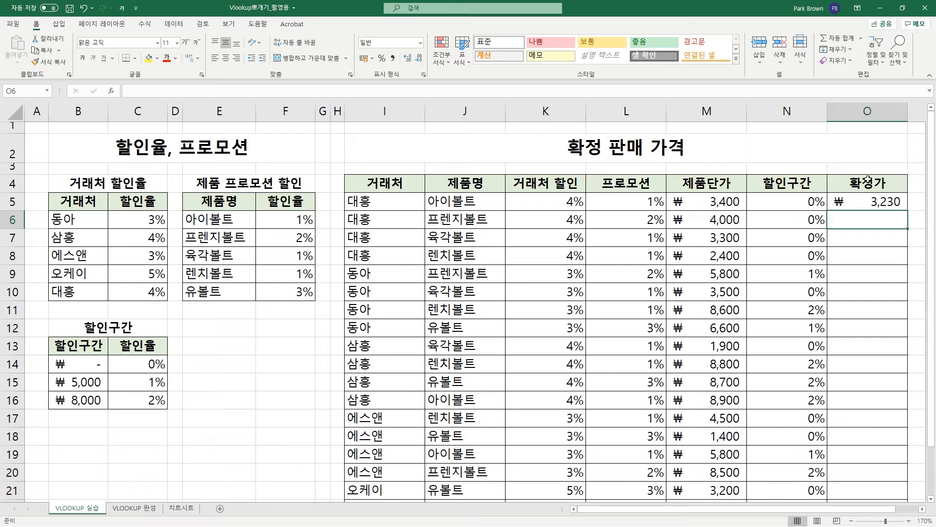
- Fill the O5 formula down the 확정가 column to the last table row
left_click(895, 204)
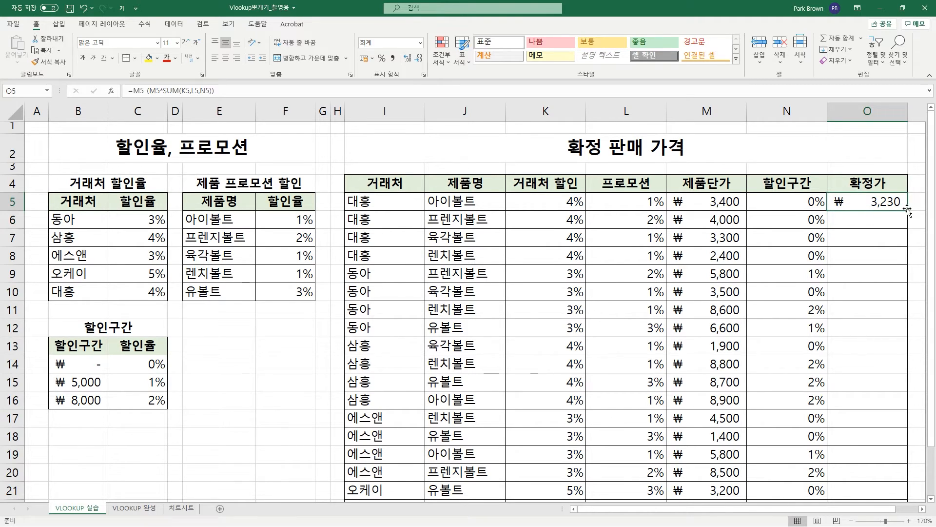
double_click(908, 210)
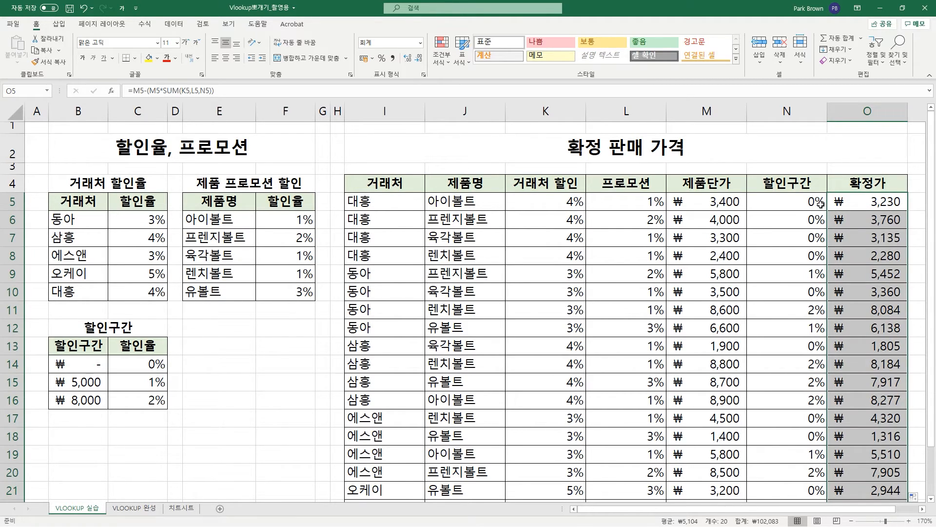
scroll(841, 191, "down", 1)
scroll(842, 192, "down", 1)
scroll(841, 191, "up", 2)
- Compare the filled table with the one on the VLOOKUP 완성 sheet, and return to the VLOOKUP 실습 sheet
left_click(427, 234)
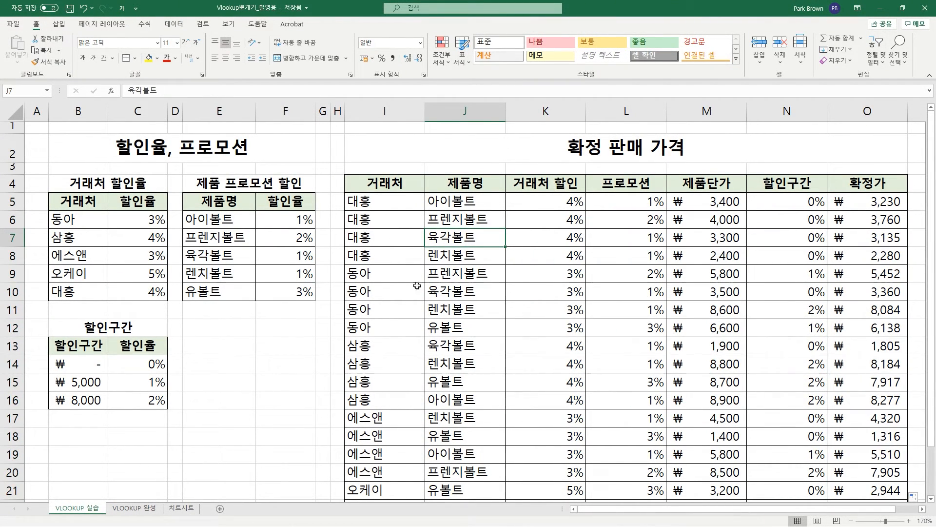
left_click(134, 508)
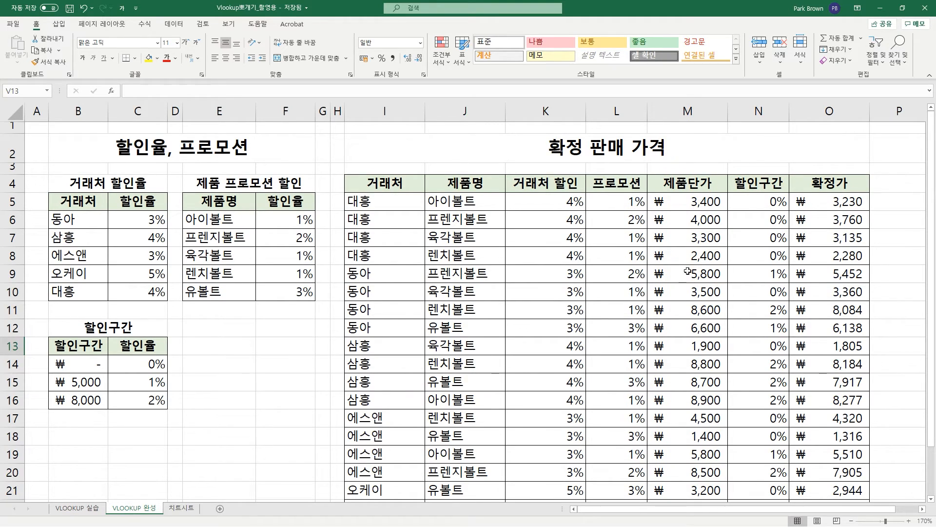
left_click(88, 507)
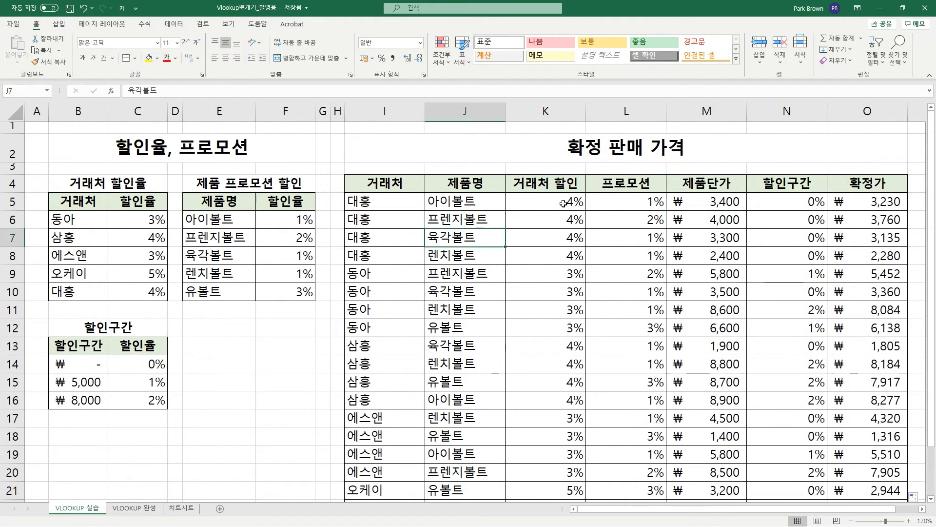
- Autofit the widths of columns K through O to their contents
left_click_drag(546, 111, 851, 108)
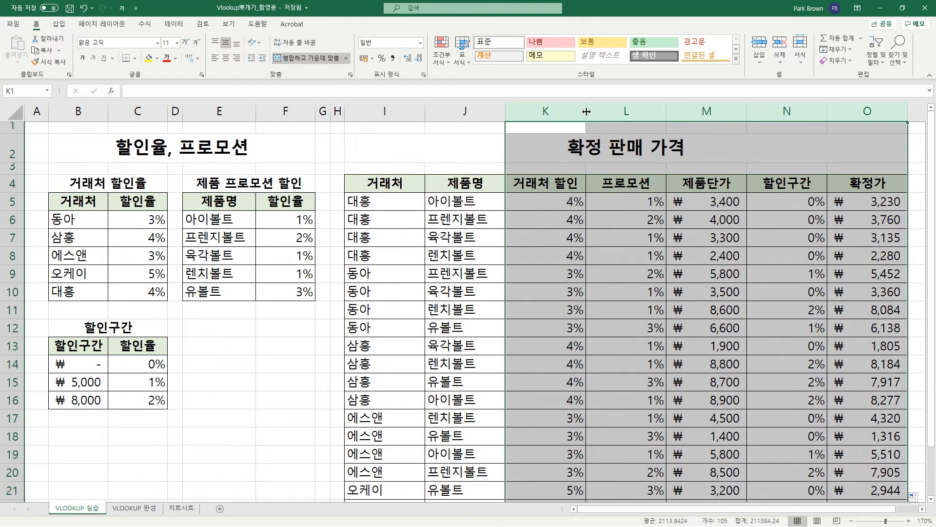
left_click_drag(586, 112, 585, 111)
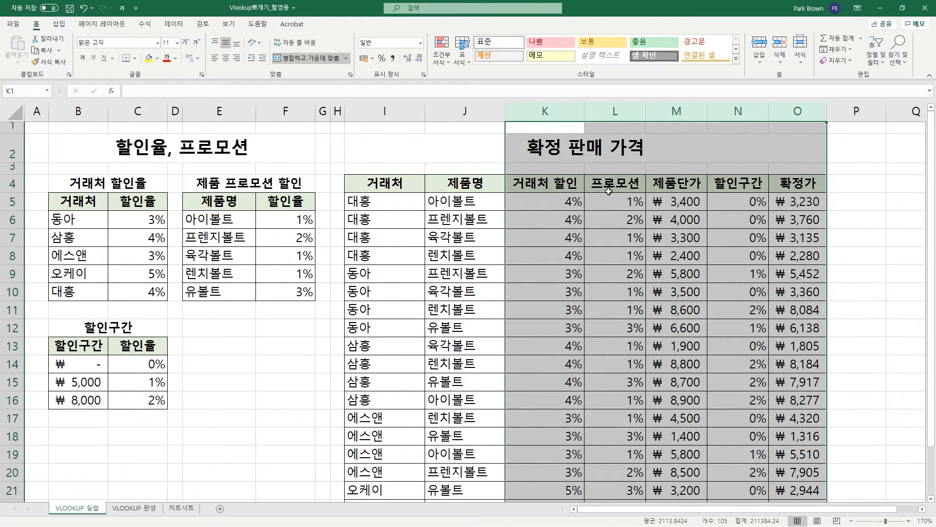
left_click(833, 201)
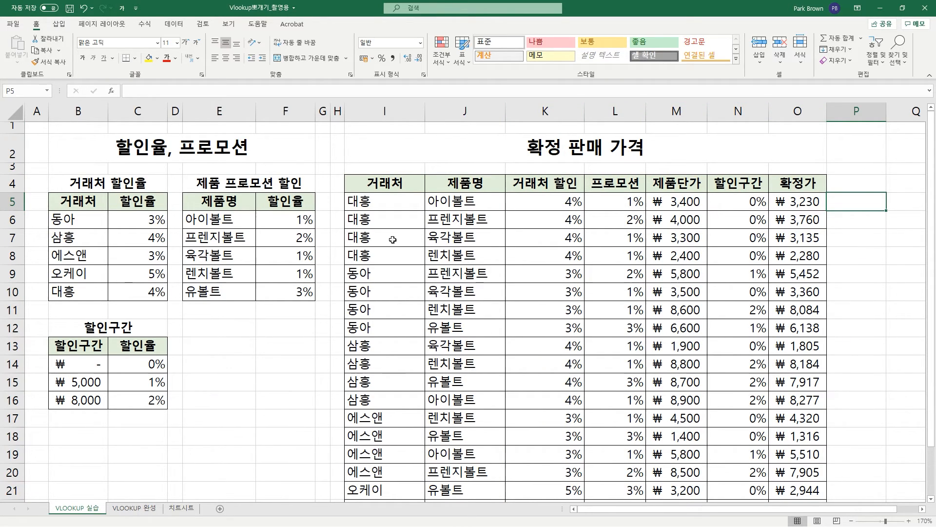
- Review the four VLOOKUP arguments and the Range_lookup and named table sections on the 치트시트 sheet
left_click(189, 510)
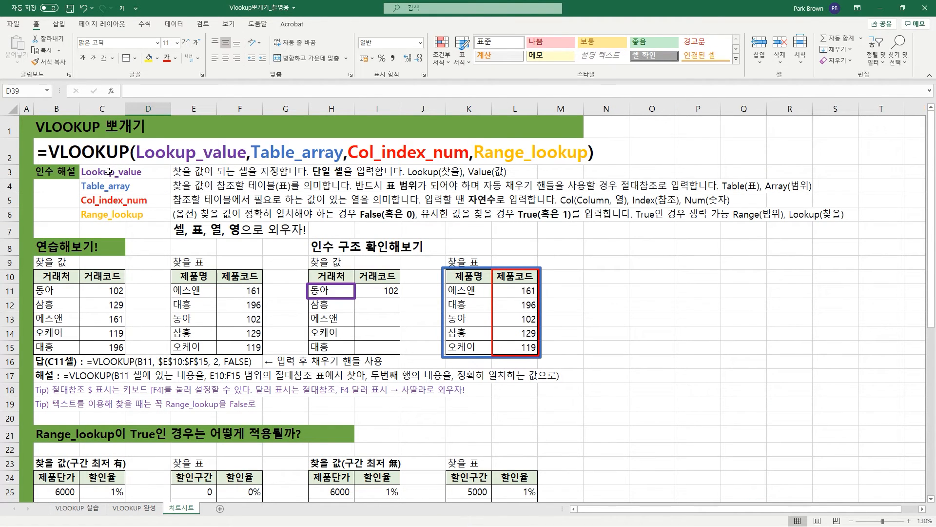
left_click_drag(112, 173, 124, 214)
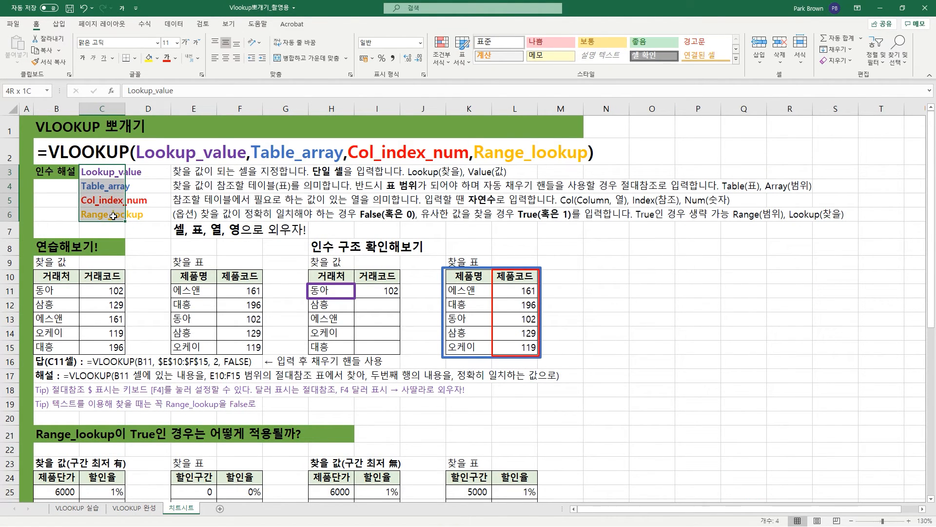
left_click_drag(144, 174, 109, 216)
left_click(103, 225)
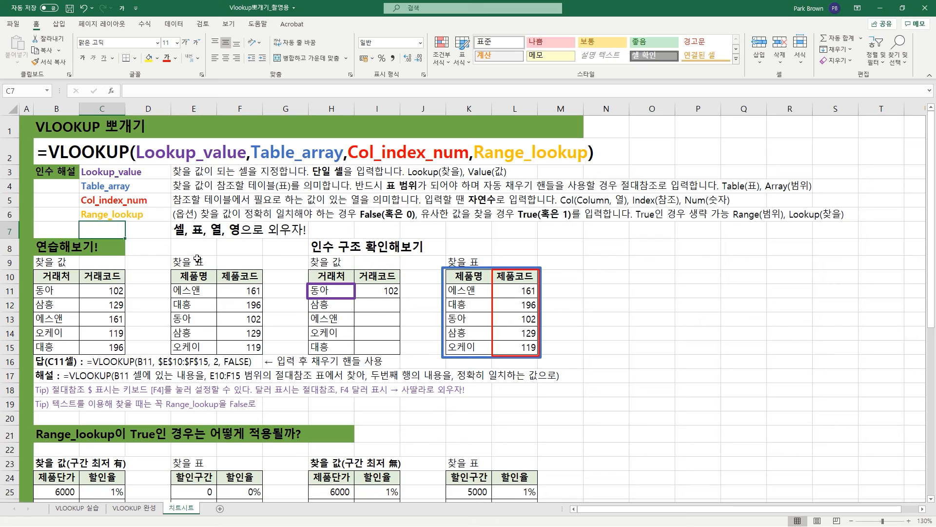
scroll(200, 259, "down", 6)
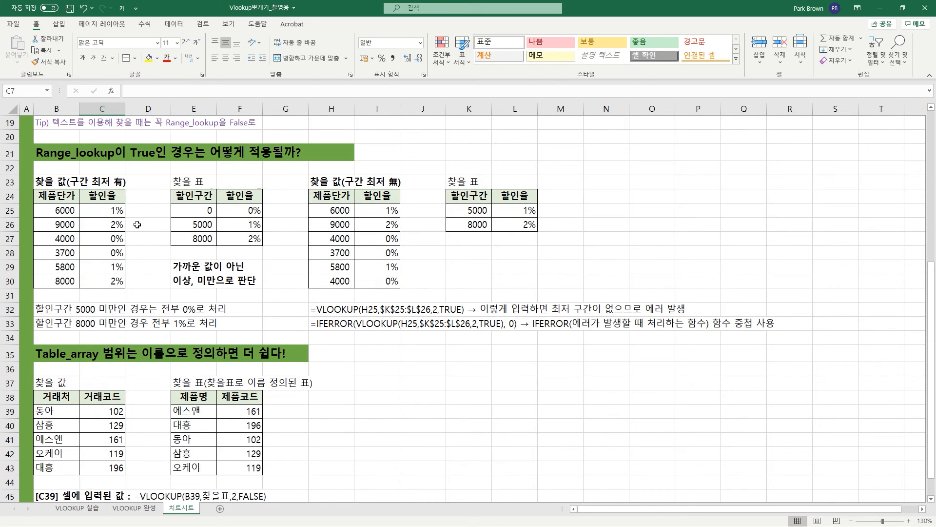